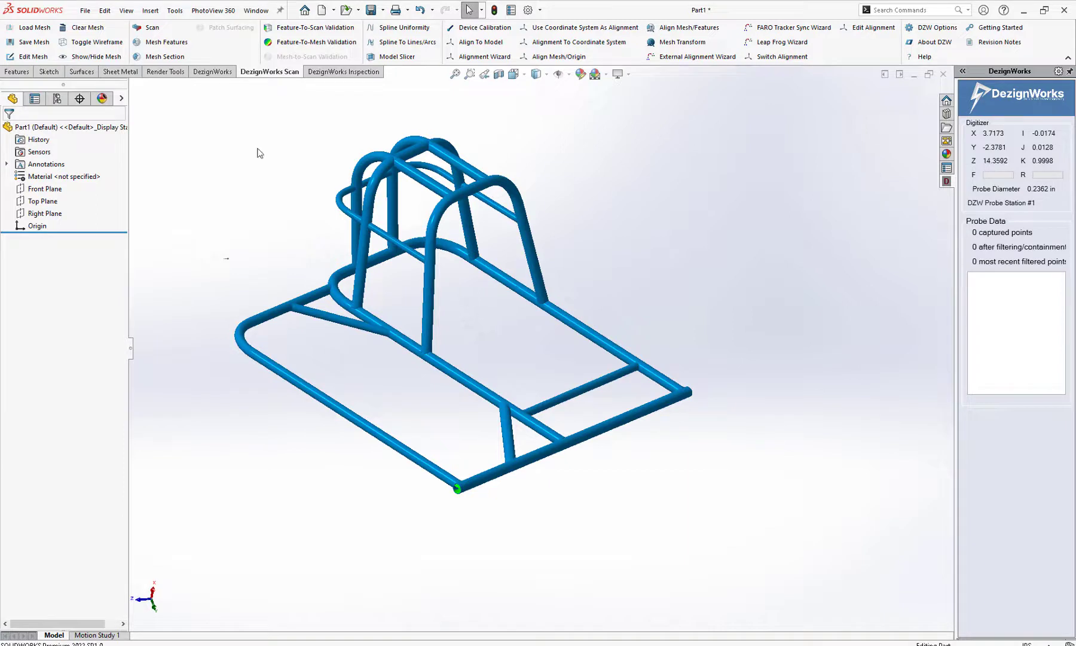
Step: Start mesh feature extraction and extract the base hoop as tubing from three painted straight sections, with a 6 in bend radius
left_click(167, 41)
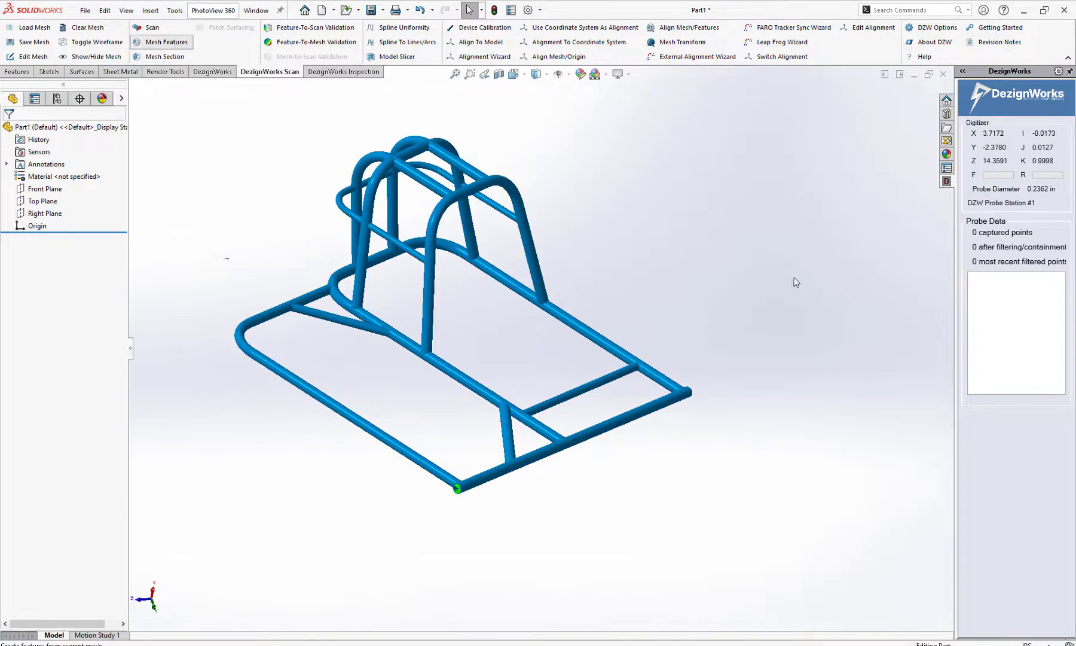
left_click(180, 46)
middle_click_drag(559, 263, 483, 483)
left_click(477, 481)
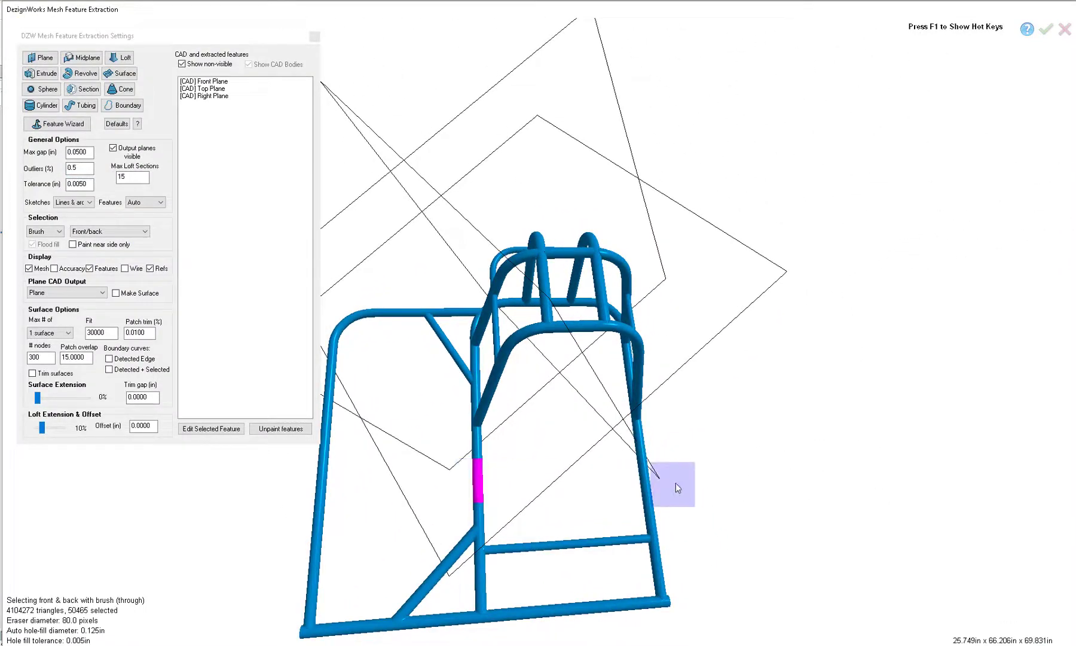
left_click(639, 471)
mouse_move(644, 470)
middle_mouse_down()
mouse_move(648, 420)
mouse_move(617, 443)
mouse_move(589, 442)
mouse_move(594, 471)
middle_mouse_up()
left_click(591, 472)
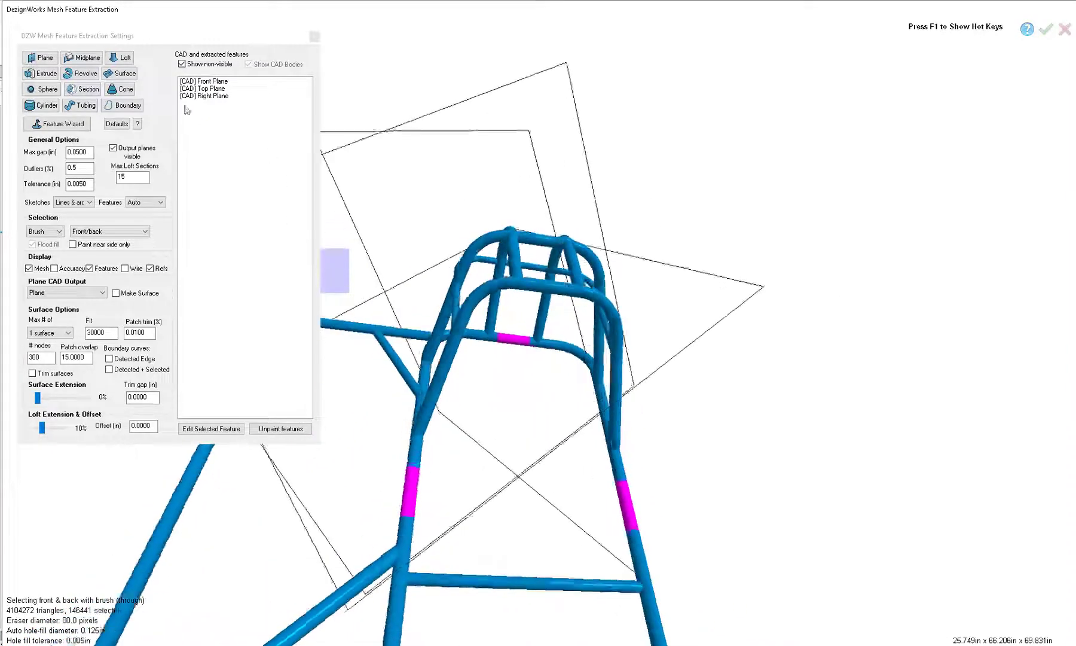
left_click(86, 106)
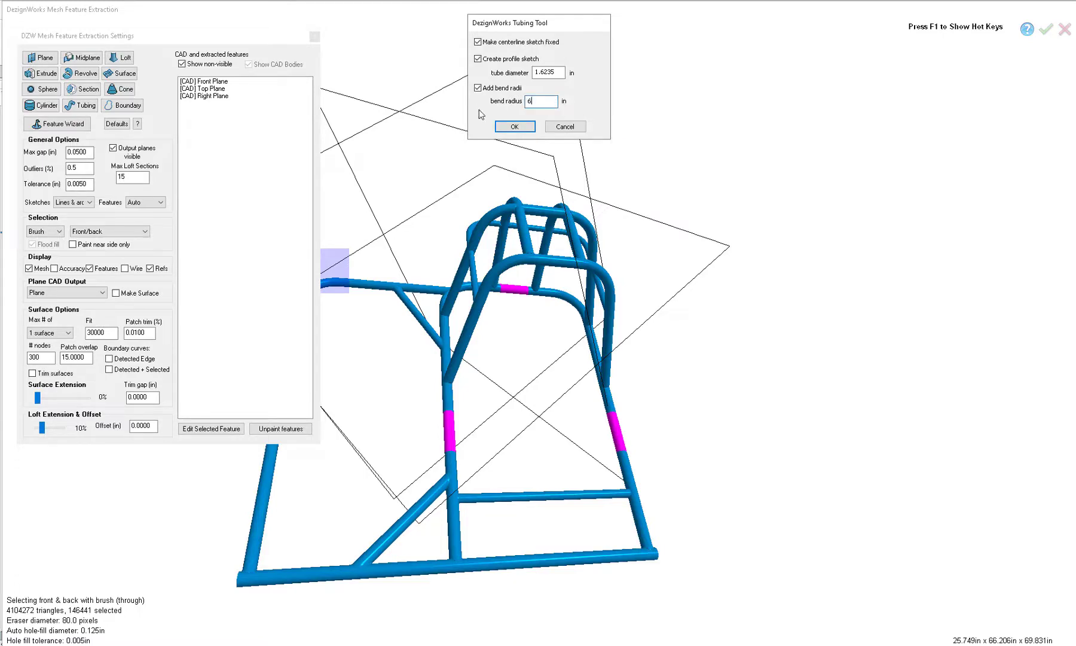
left_click(513, 127)
Step: Paint both legs and the crossbar of the upright hoop nearest the frame's open end and extract it as tubing with 6 in bends
mouse_move(598, 223)
middle_mouse_down()
mouse_move(709, 300)
mouse_move(534, 428)
mouse_move(705, 352)
mouse_move(649, 359)
mouse_move(691, 347)
mouse_move(720, 284)
mouse_move(653, 282)
middle_mouse_up()
left_click(658, 360)
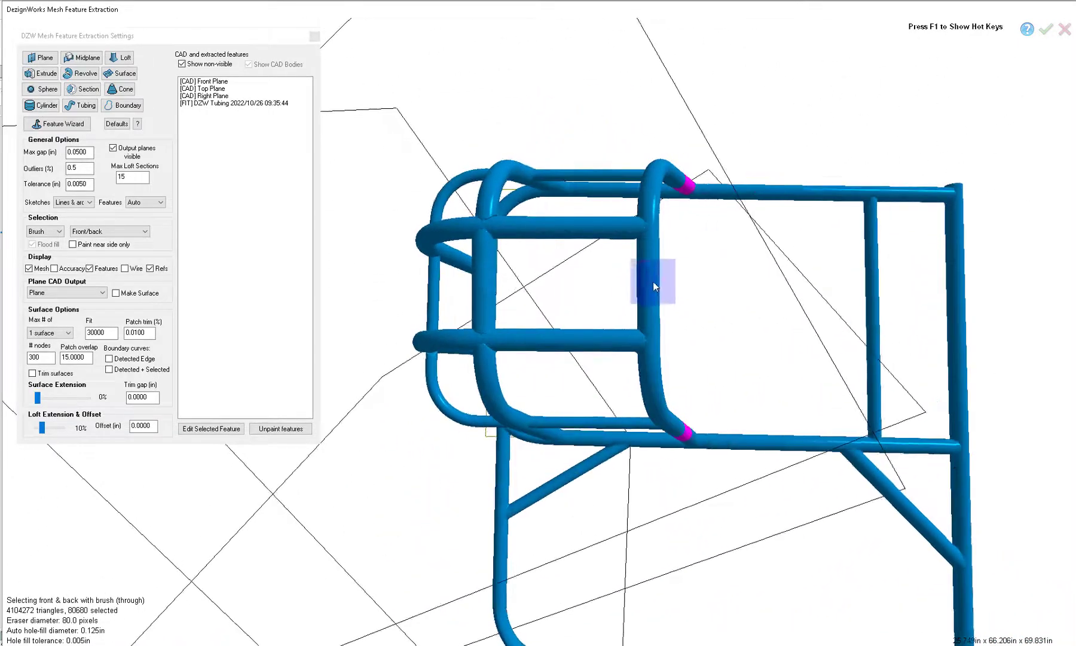
left_click(653, 282)
middle_click_drag(346, 178, 323, 173)
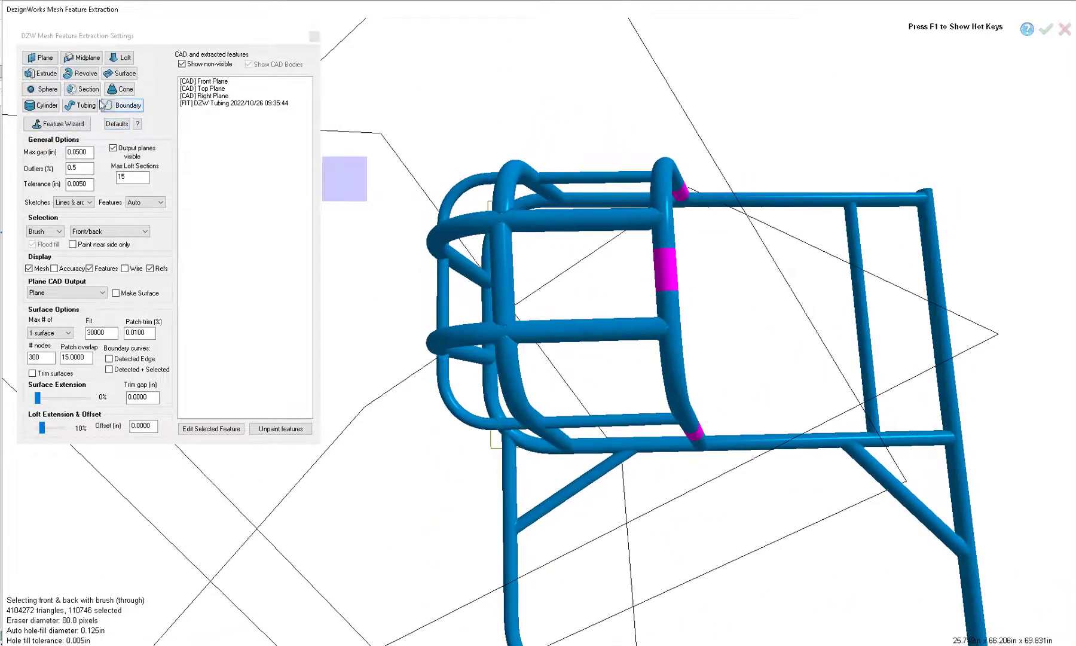
left_click(84, 106)
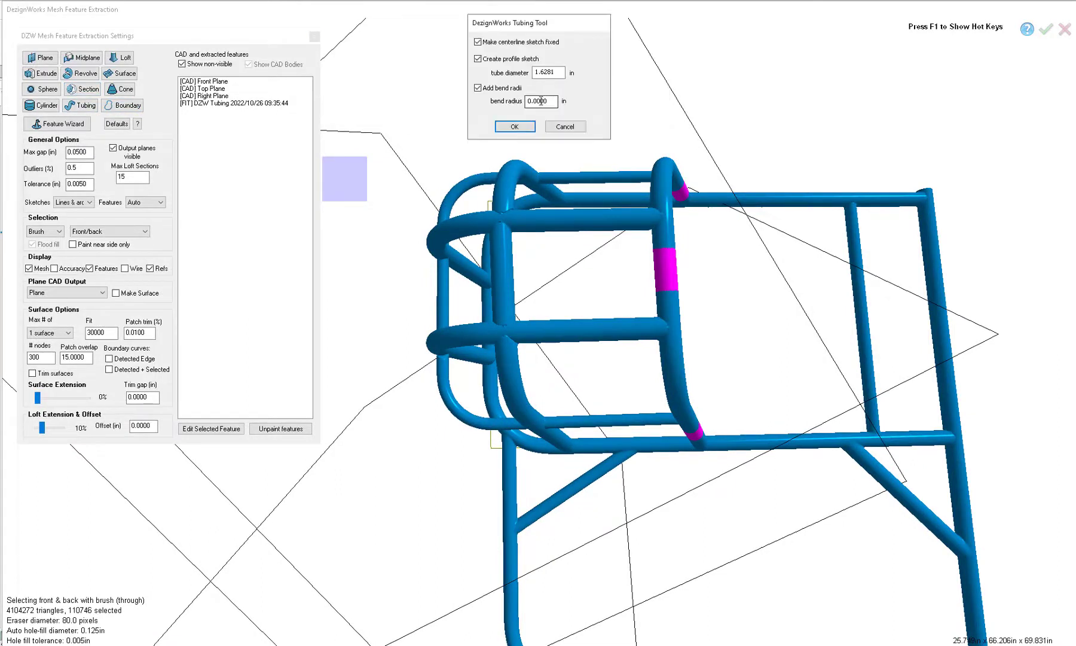
left_click_drag(549, 101, 500, 101)
left_click(525, 127)
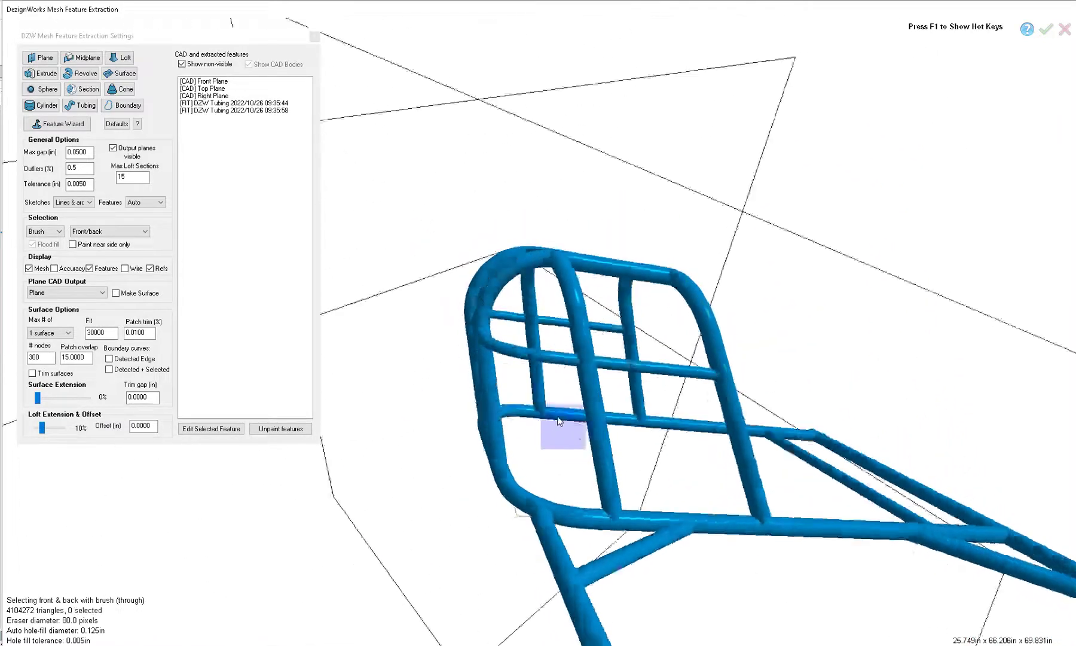
Step: Extract the second upright hoop as tubing from its two legs and crossbar with a 6 in bend radius, and accept the extracted features
left_click(568, 442)
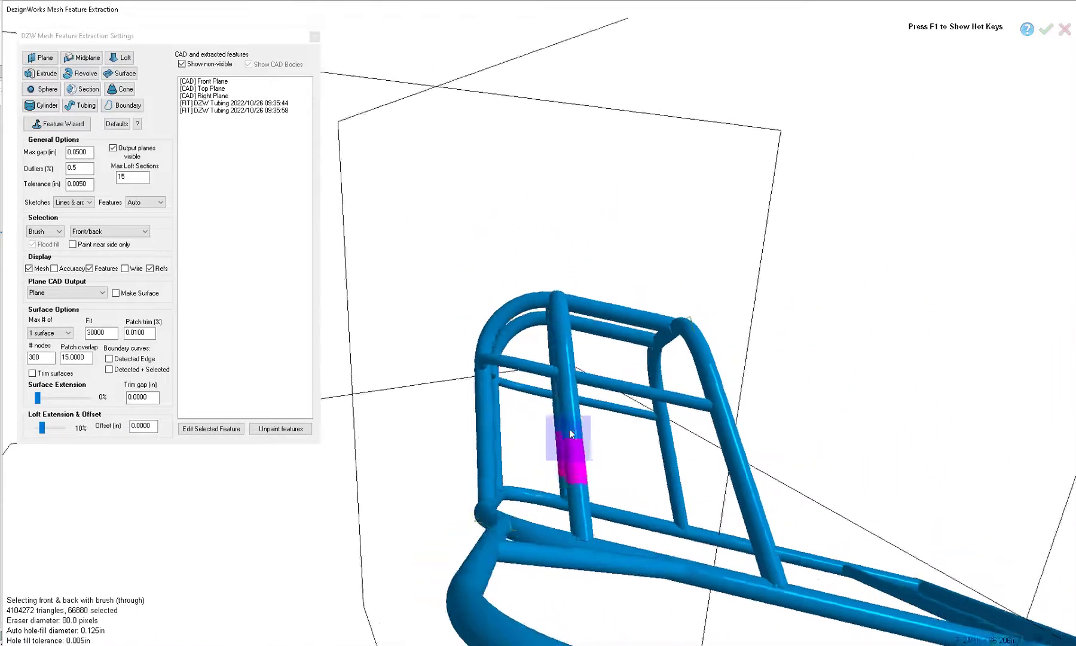
left_click(653, 428)
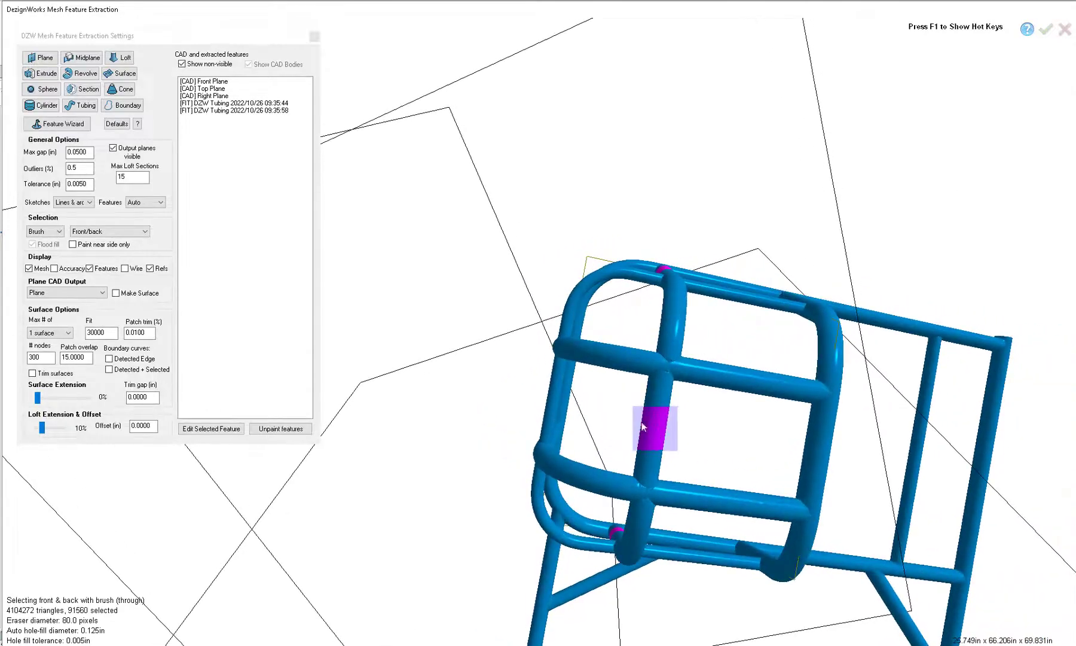
left_click(83, 106)
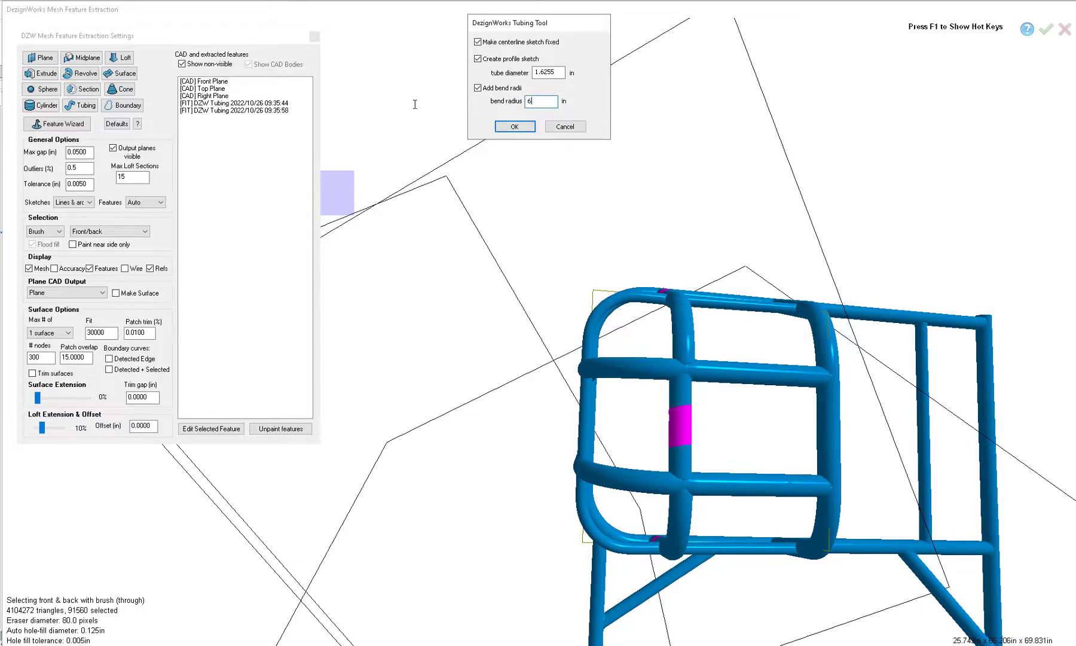
left_click(513, 126)
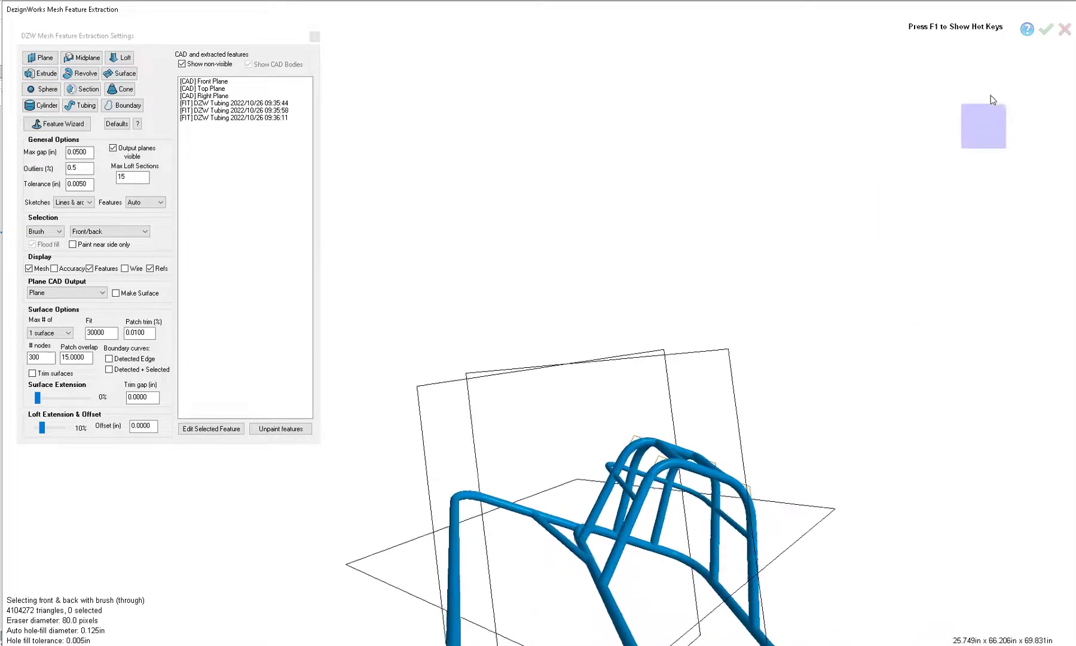
left_click(1046, 30)
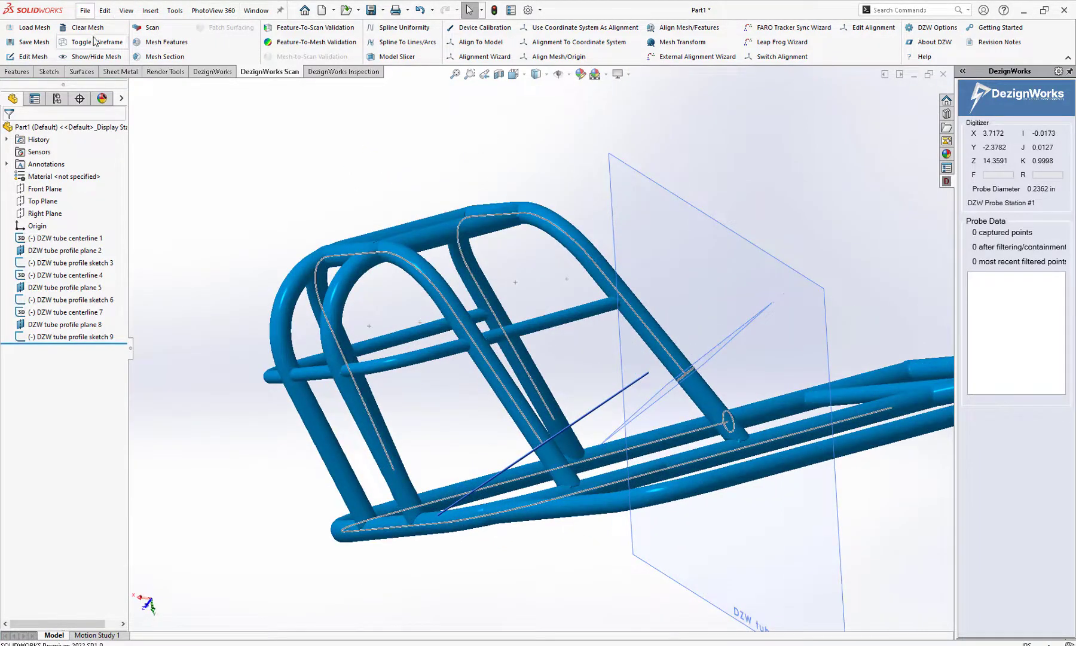
Step: Hide the mesh and pull the loose leg ends of both upright hoop centerlines down toward the base hoop centerline
left_click(97, 56)
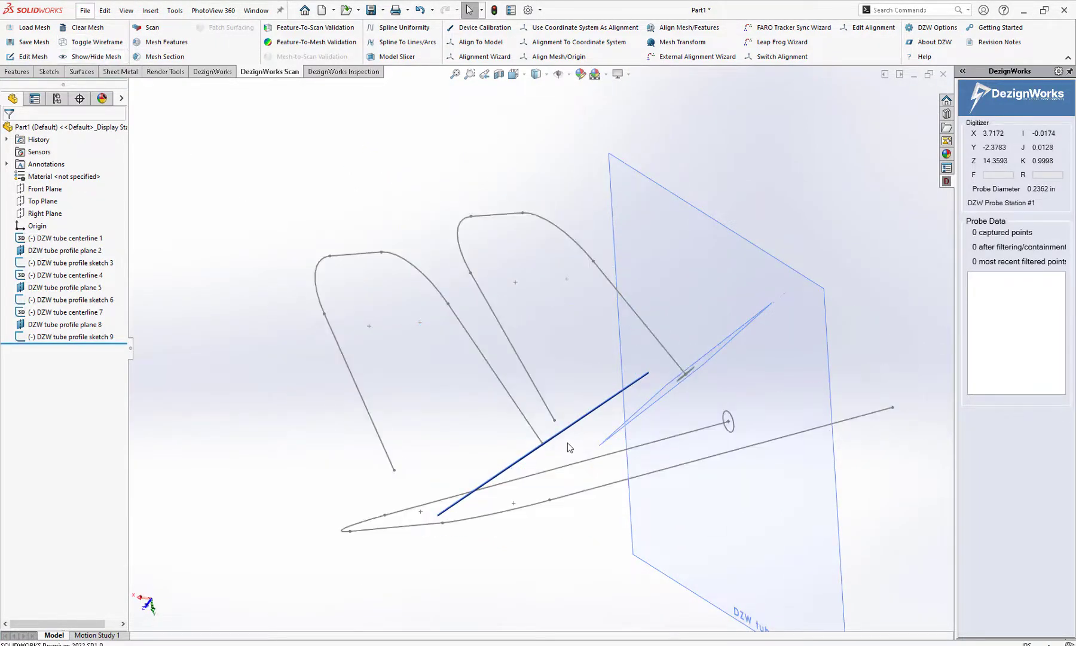
left_click_drag(543, 446, 572, 489)
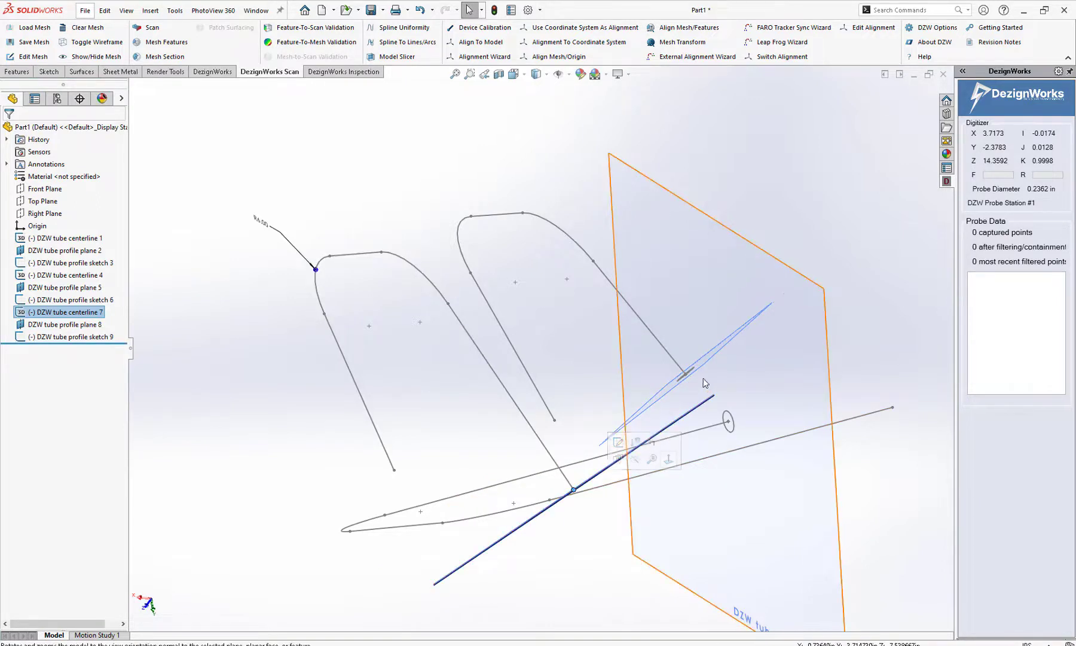
middle_click_drag(687, 379, 662, 383)
left_click_drag(657, 384, 667, 405)
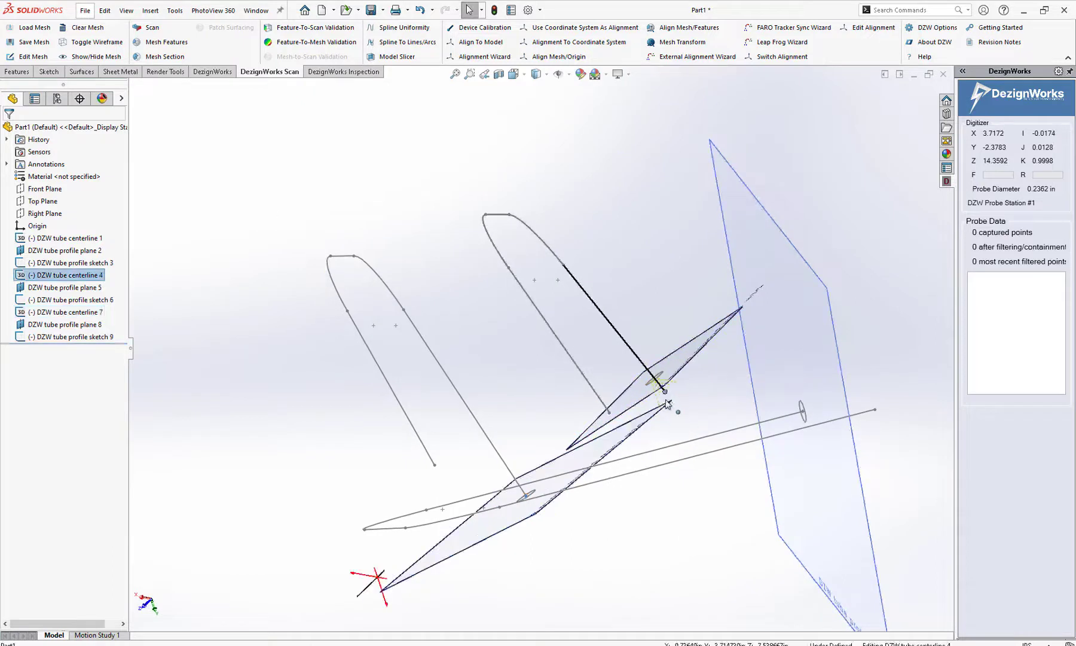
left_click_drag(701, 449, 709, 457)
mouse_move(772, 413)
middle_mouse_down()
mouse_move(740, 395)
mouse_move(769, 400)
middle_mouse_up()
left_click_drag(600, 426, 589, 461)
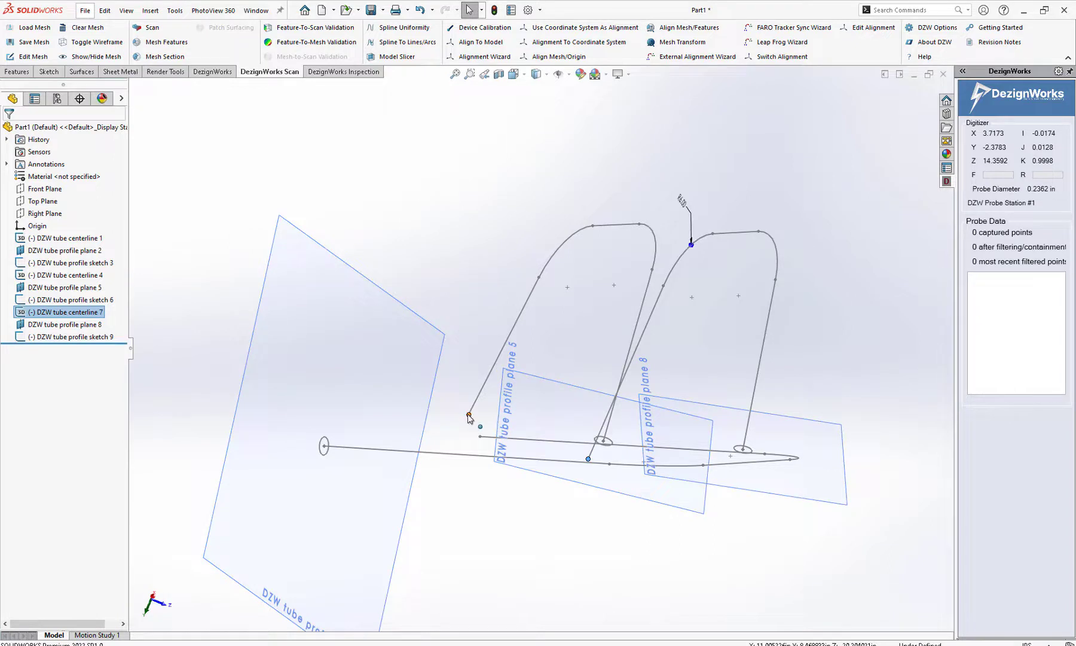
left_click_drag(469, 416, 452, 454)
middle_click_drag(483, 523, 529, 539)
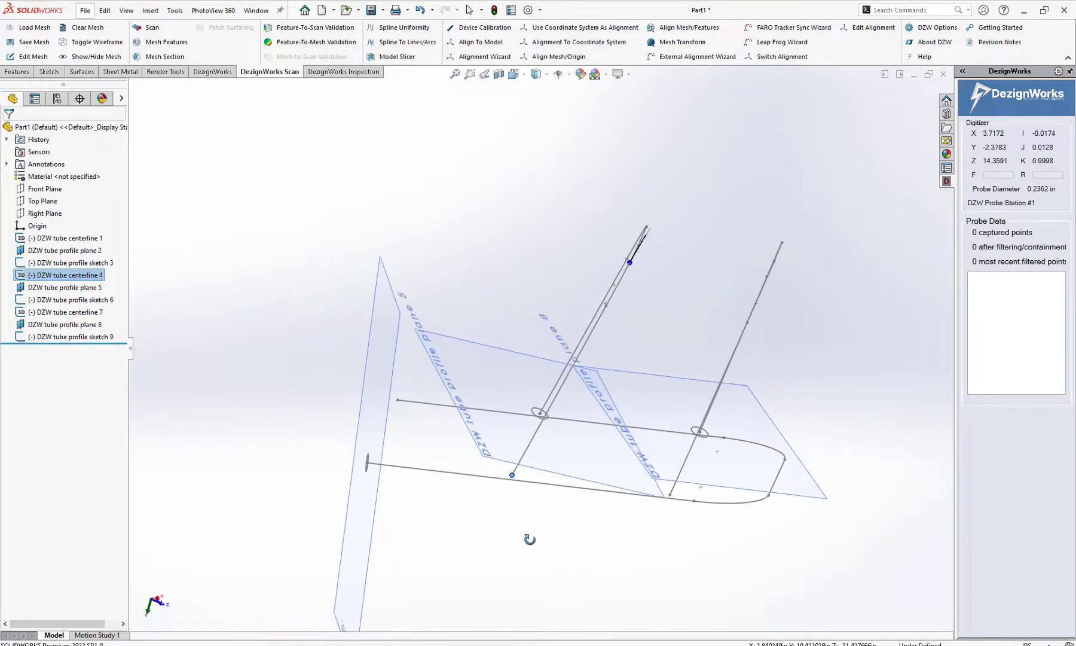
middle_click_drag(702, 426, 757, 432)
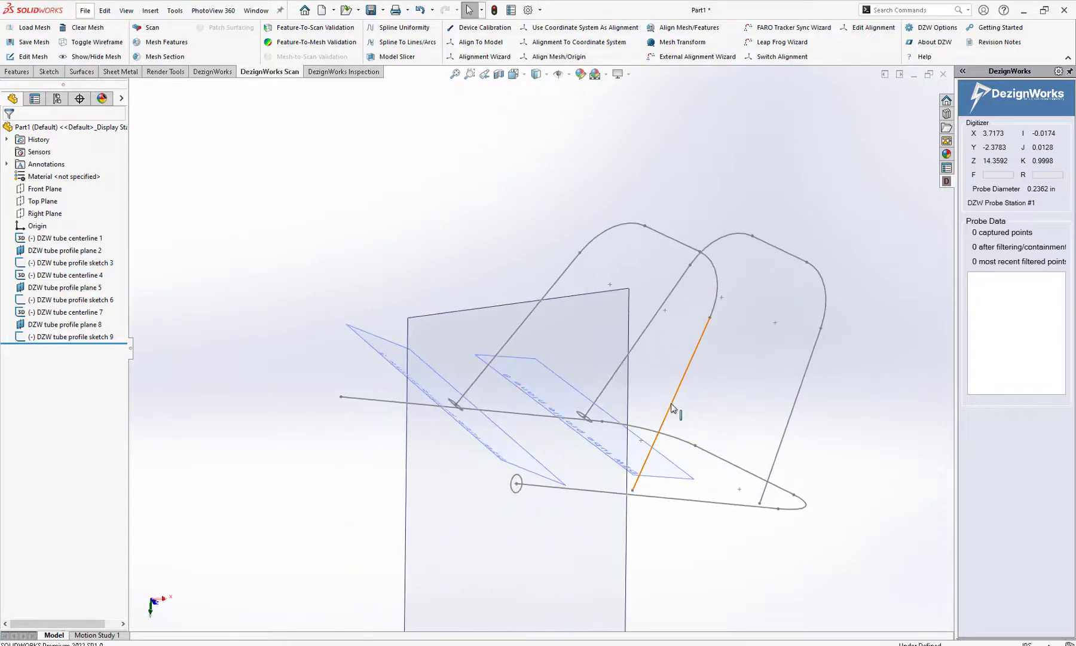
Step: Edit the DZW tube centerline 4 sketch and delete the fixed relation from the hoop leg without the profile circle
right_click(672, 408)
left_click(681, 364)
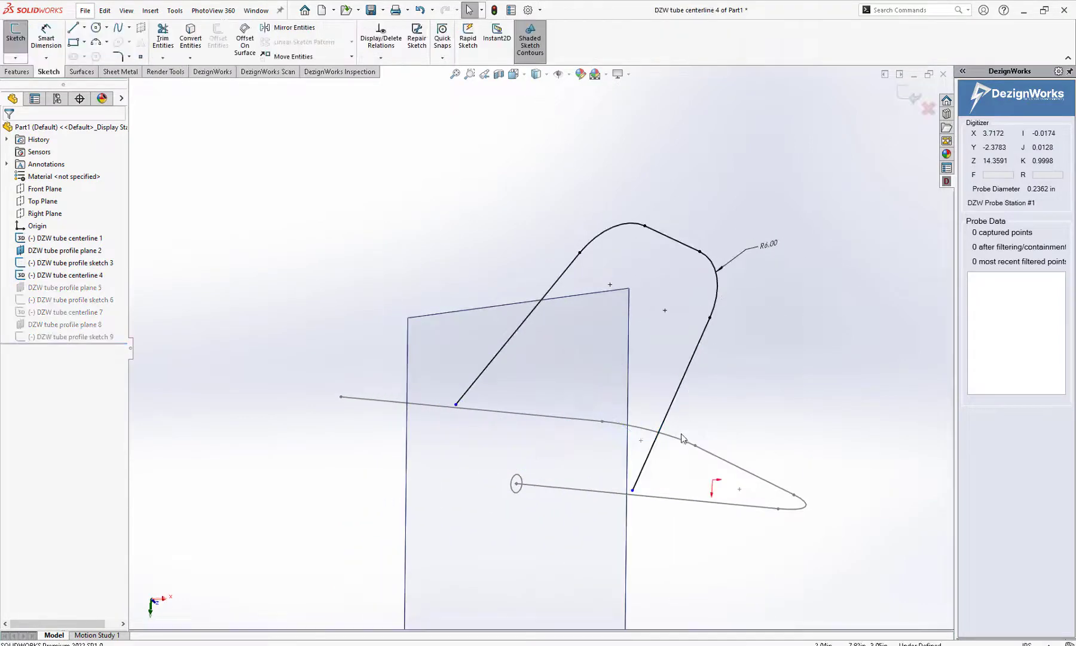
scroll(639, 473, "down", 3)
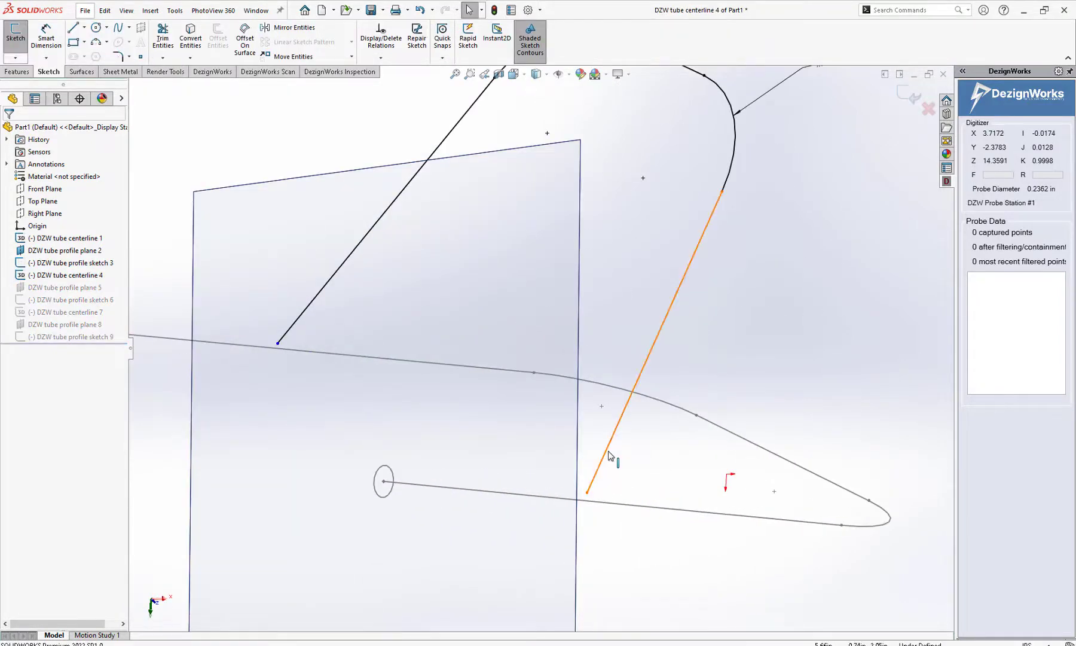
left_click(609, 459)
left_click(35, 172)
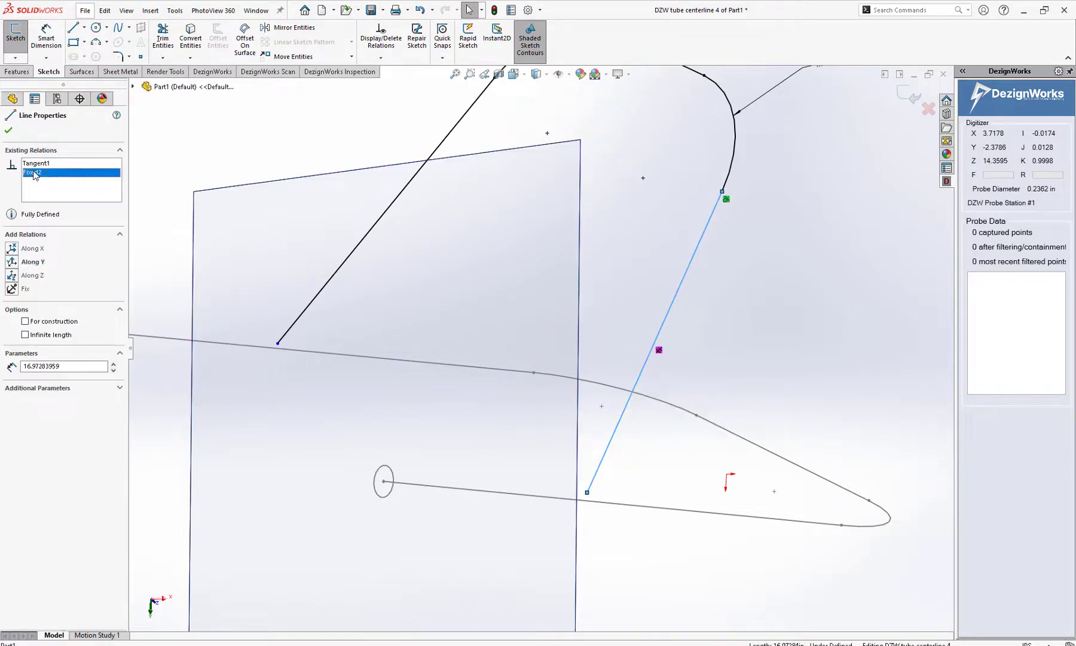
key("Delete")
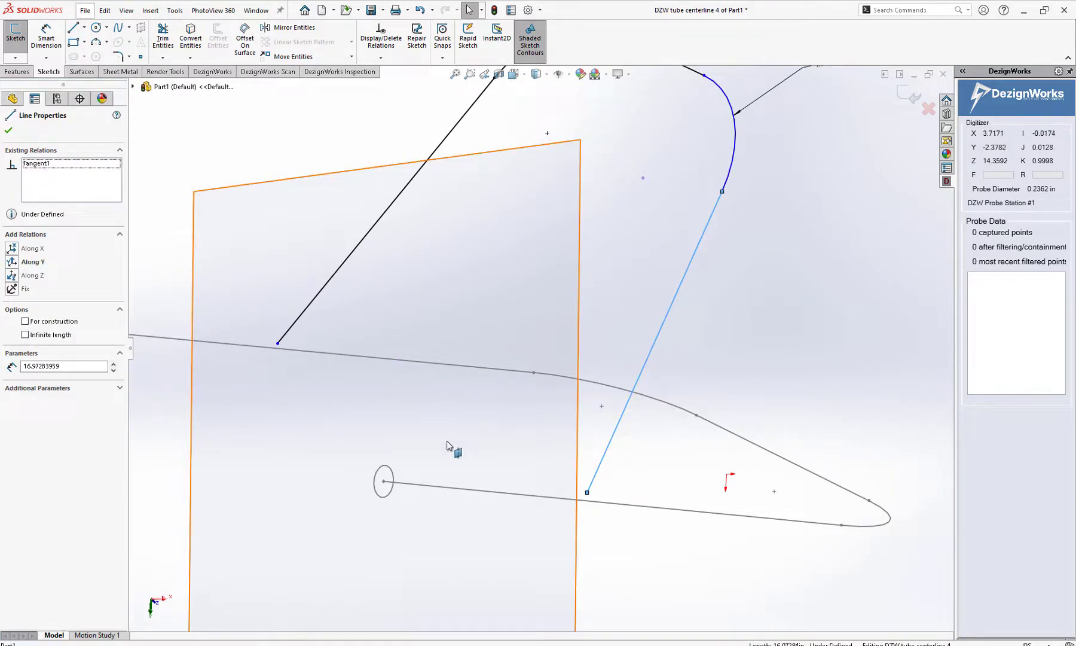
Step: Make the freed leg's endpoint coincident with the base hoop's straight centerline
left_click(639, 483)
left_click(587, 493)
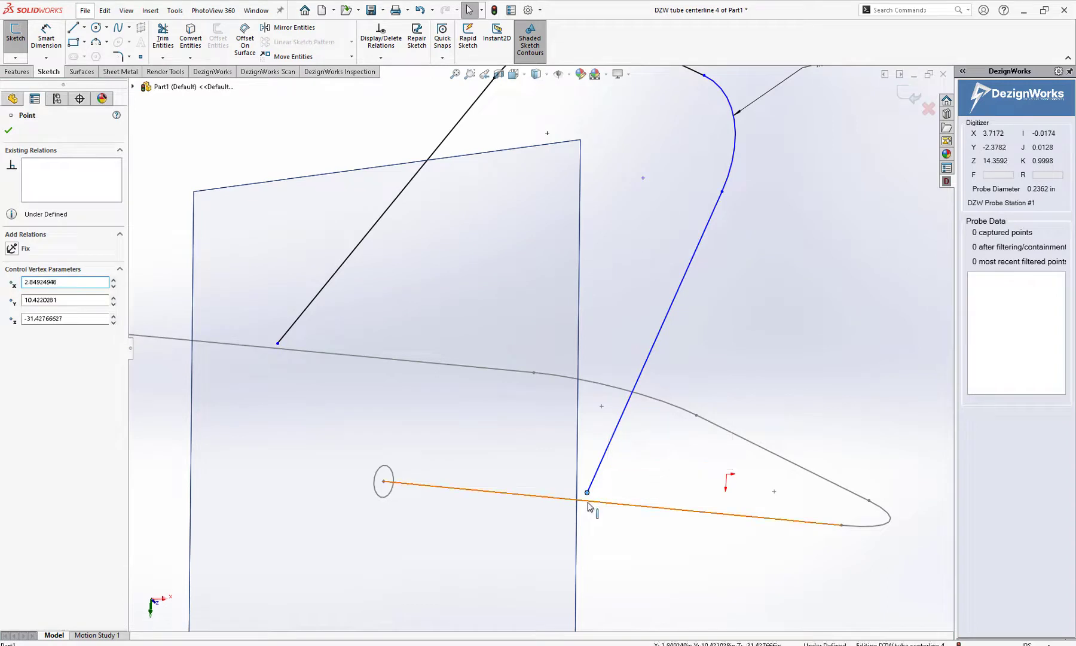
left_click(588, 500, "ctrl")
left_click(13, 326)
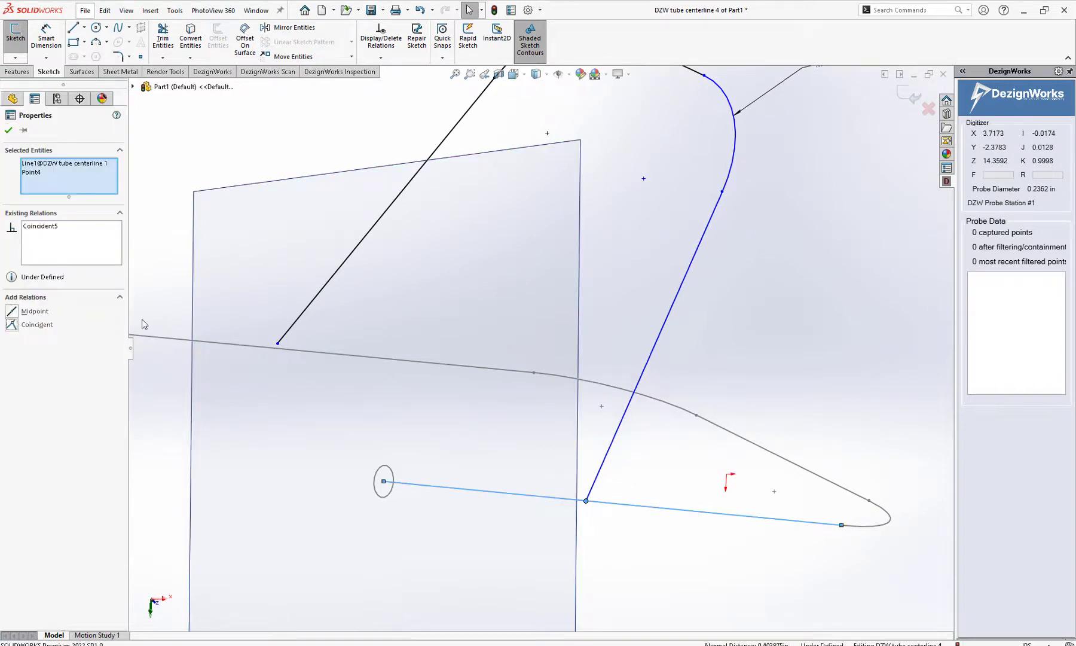
Step: Delete the fixed relation from the opposite leg of the same hoop centerline
scroll(568, 369, "up", 3)
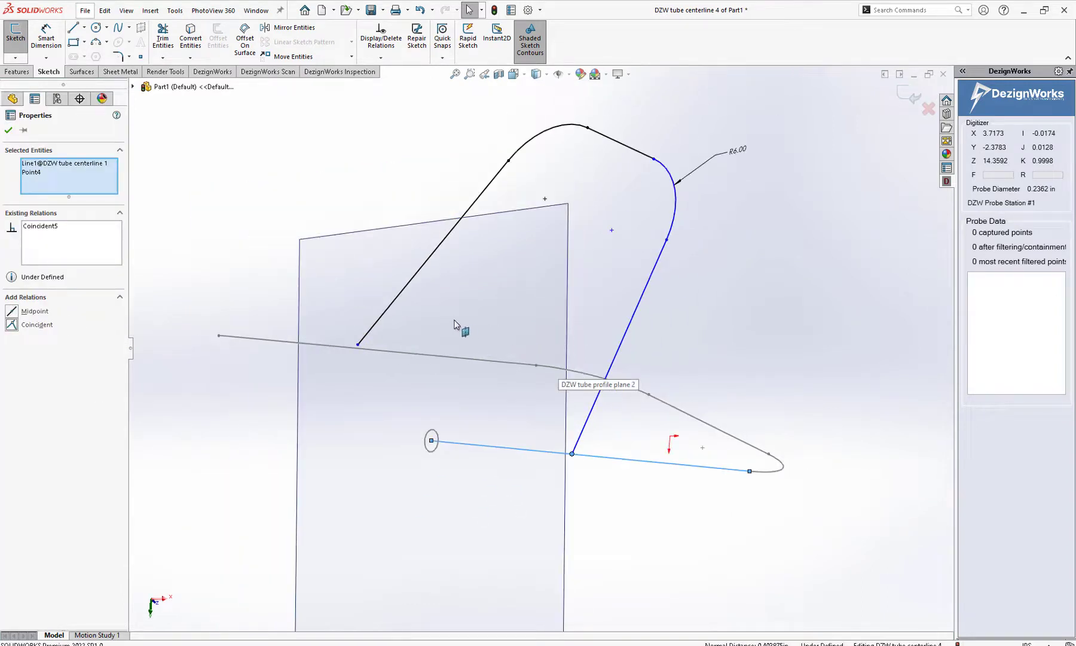
left_click(365, 339)
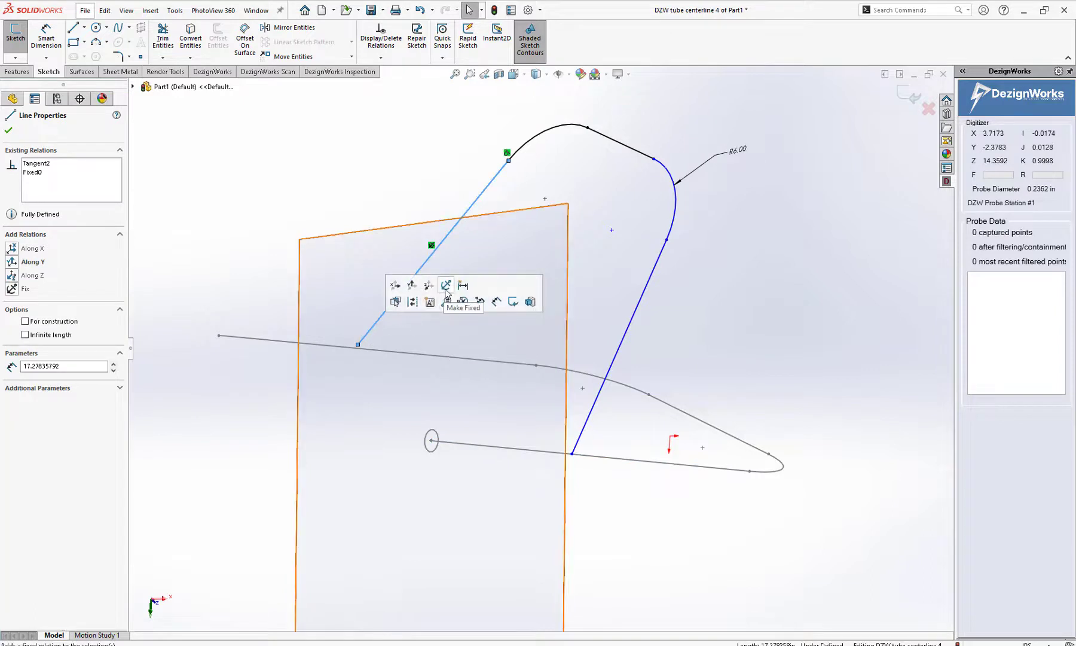
left_click(48, 173)
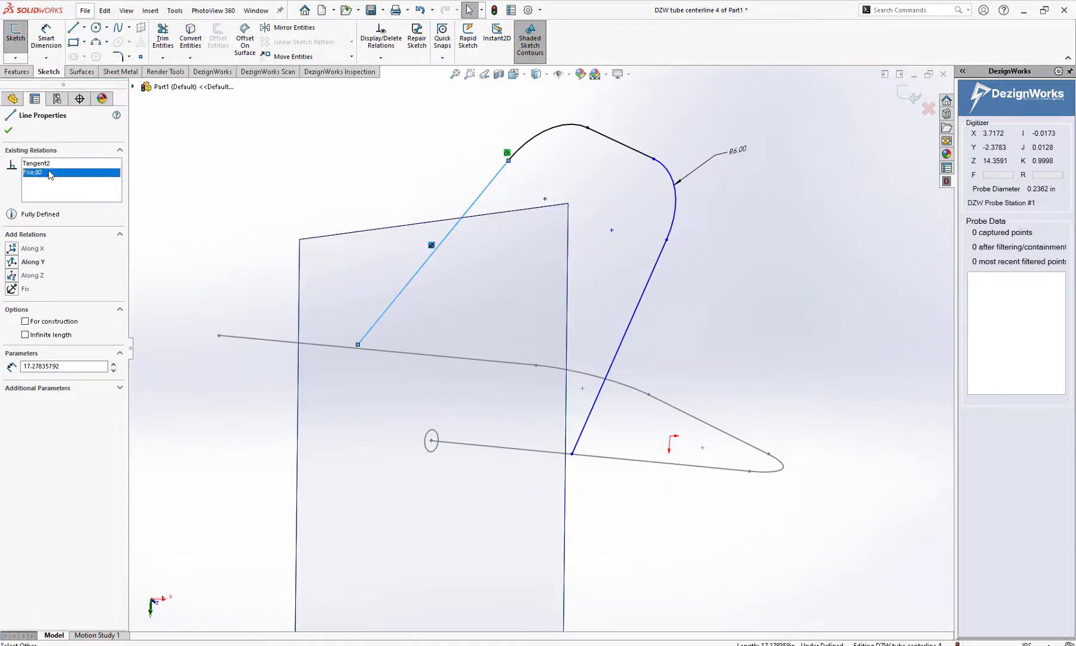
key("Delete")
left_click(354, 296)
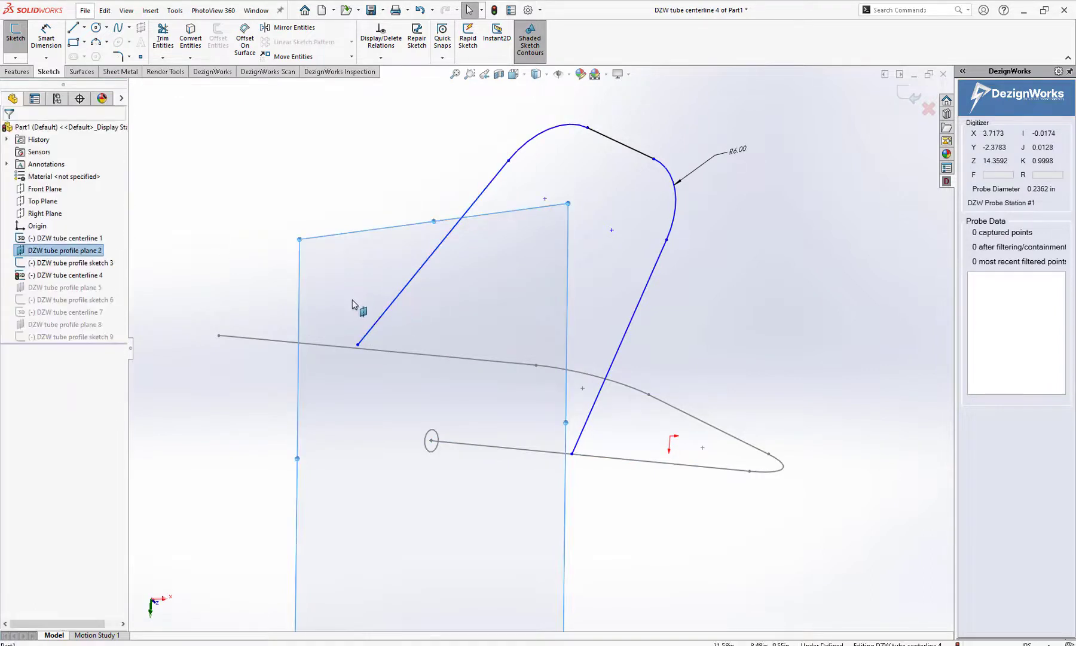
Step: Move the opposite leg's endpoint onto the other straight base centerline and exit the hoop sketch
scroll(361, 345, "down", 3)
scroll(361, 342, "down", 1)
left_click(425, 359)
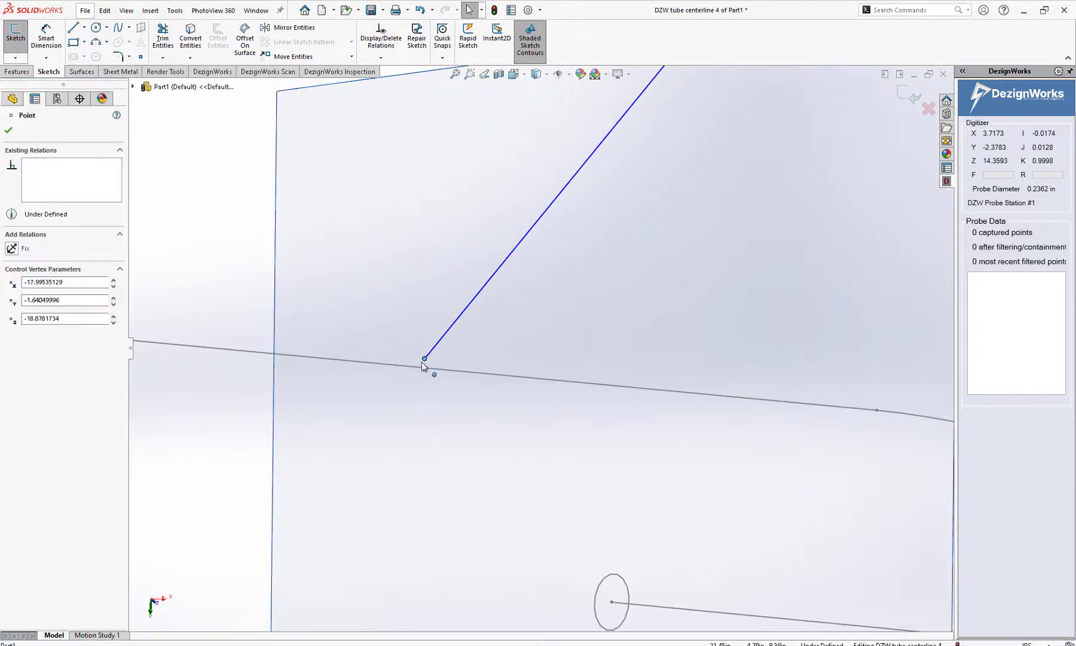
left_click_drag(424, 359, 417, 368)
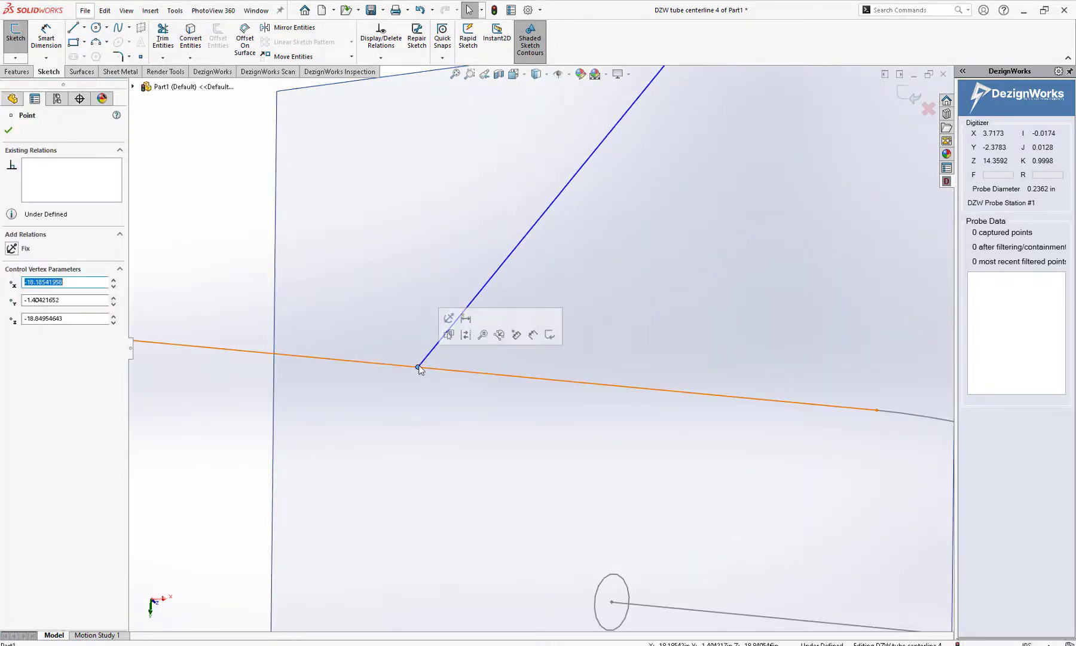
scroll(484, 397, "up", 4)
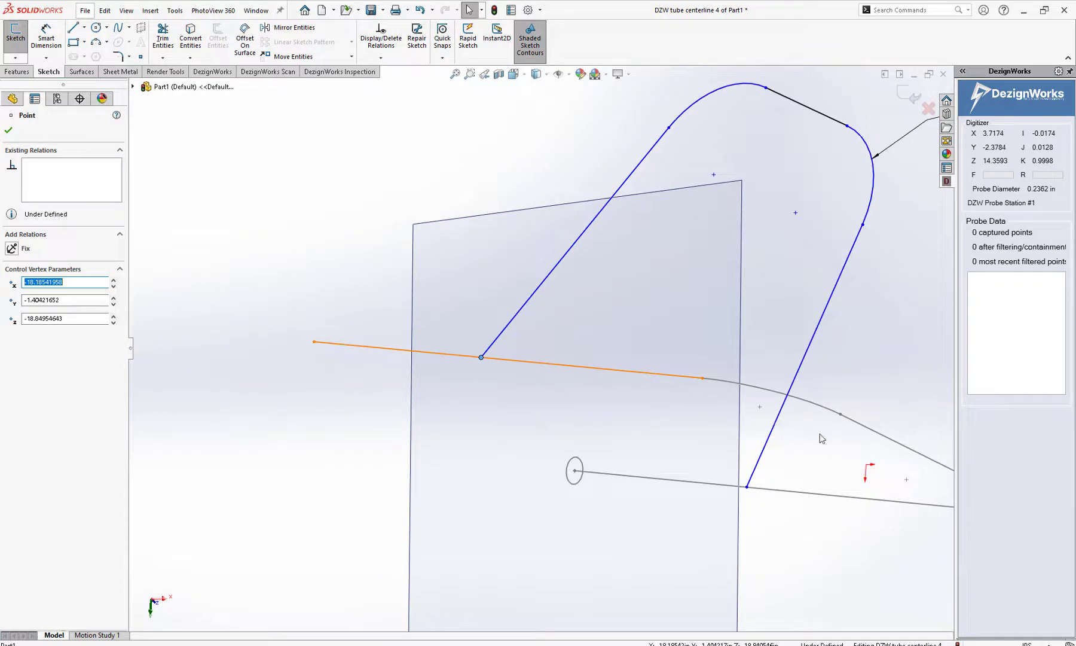
middle_click_drag(807, 430, 767, 413)
scroll(766, 413, "up", 4)
left_click(906, 97)
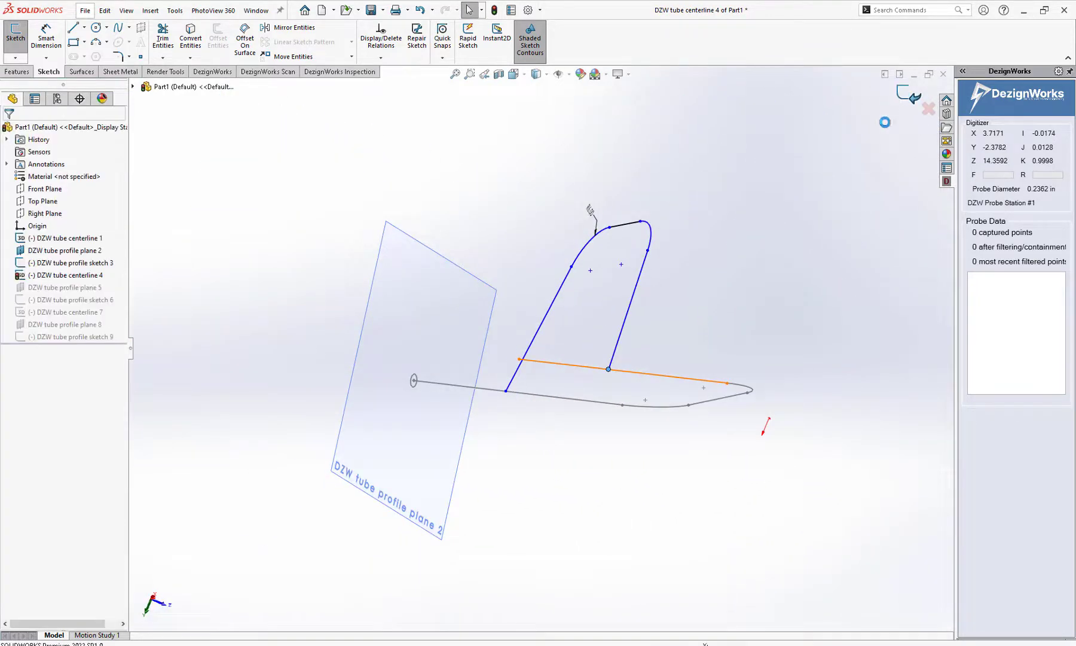
Step: Edit the DZW tube centerline 7 sketch and delete the fixed relation from the hoop leg ending near the base hoop's front straight centerline
right_click(673, 264)
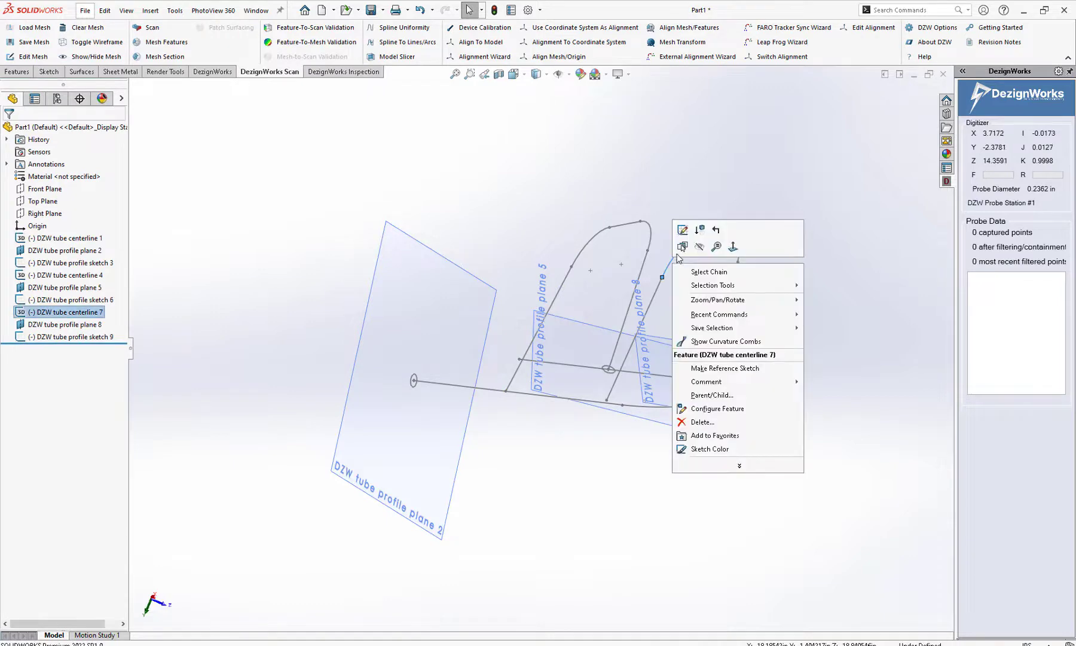
left_click(683, 231)
scroll(622, 407, "down", 3)
scroll(623, 405, "down", 3)
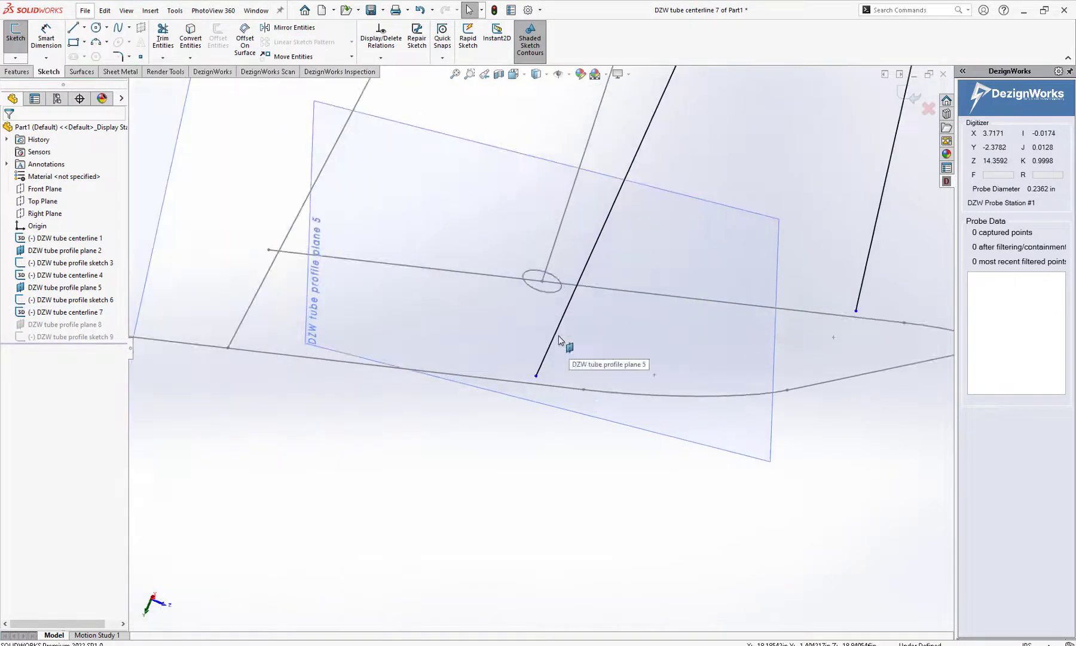
left_click_drag(536, 377, 558, 341)
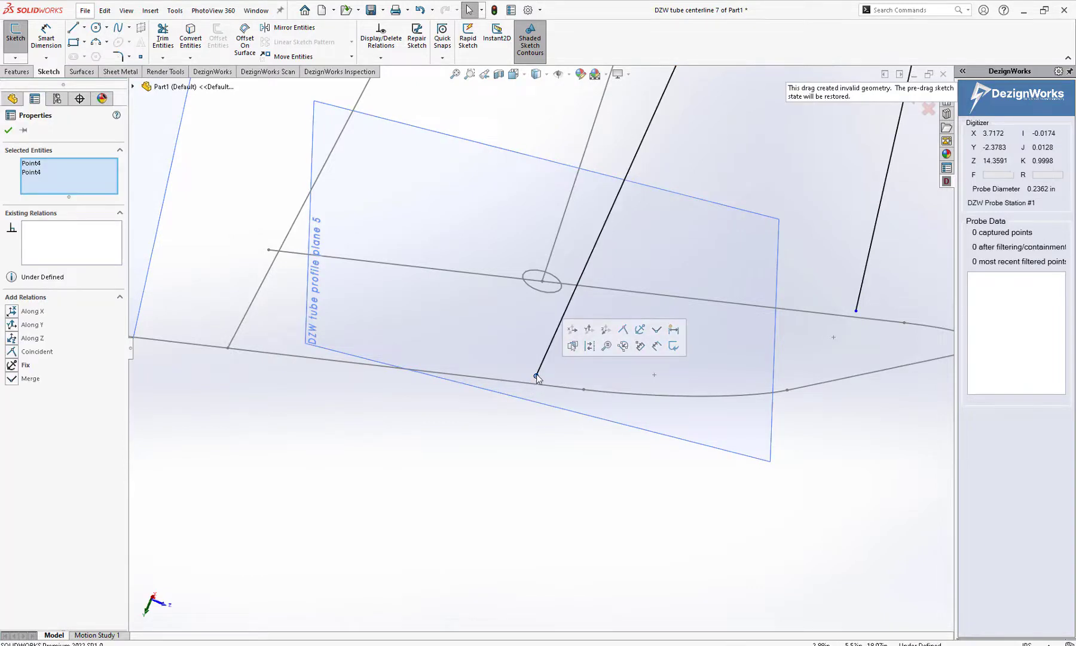
left_click(555, 339)
left_click(43, 173)
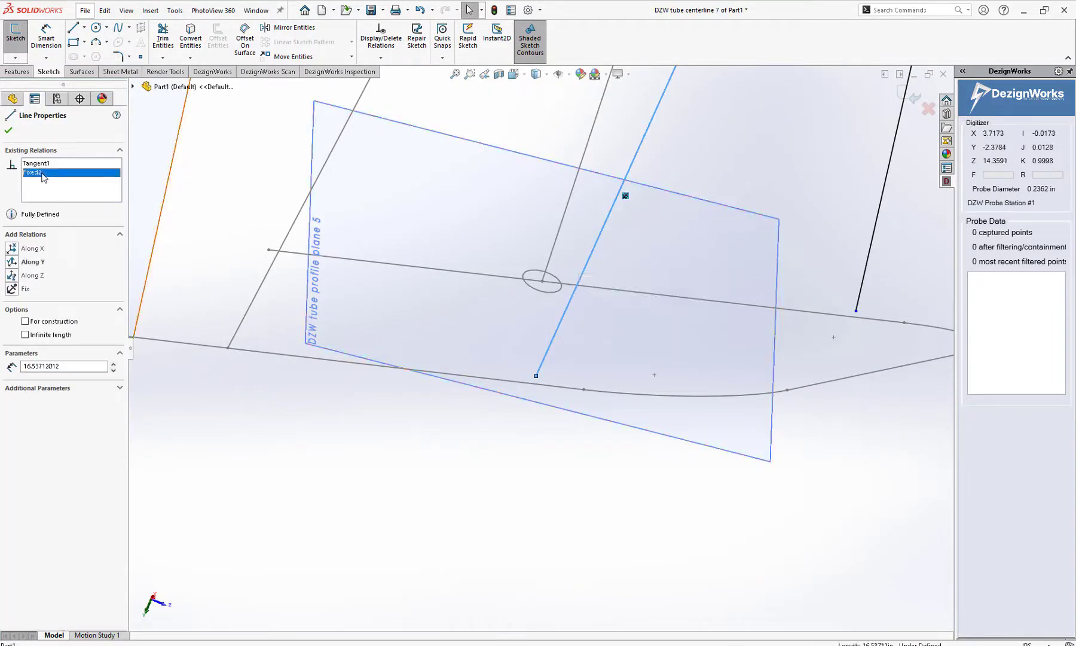
key("Delete")
left_click(469, 411)
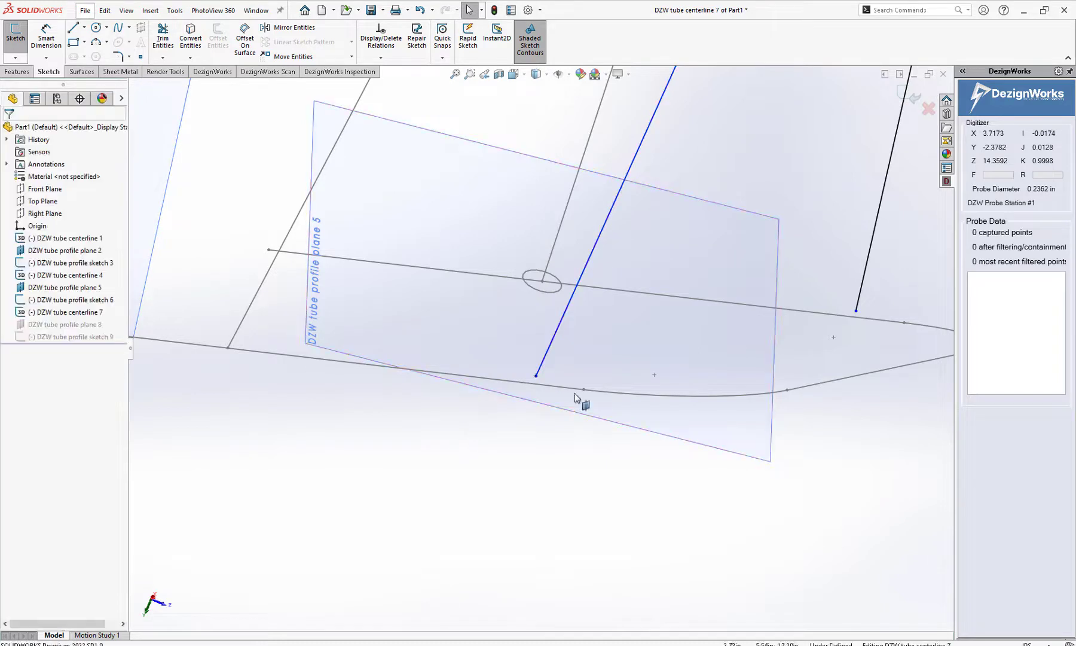
Step: Make the freed leg's endpoint coincident with the nearby straight line of DZW tube centerline 1
left_click(534, 381)
left_click(534, 384, "ctrl")
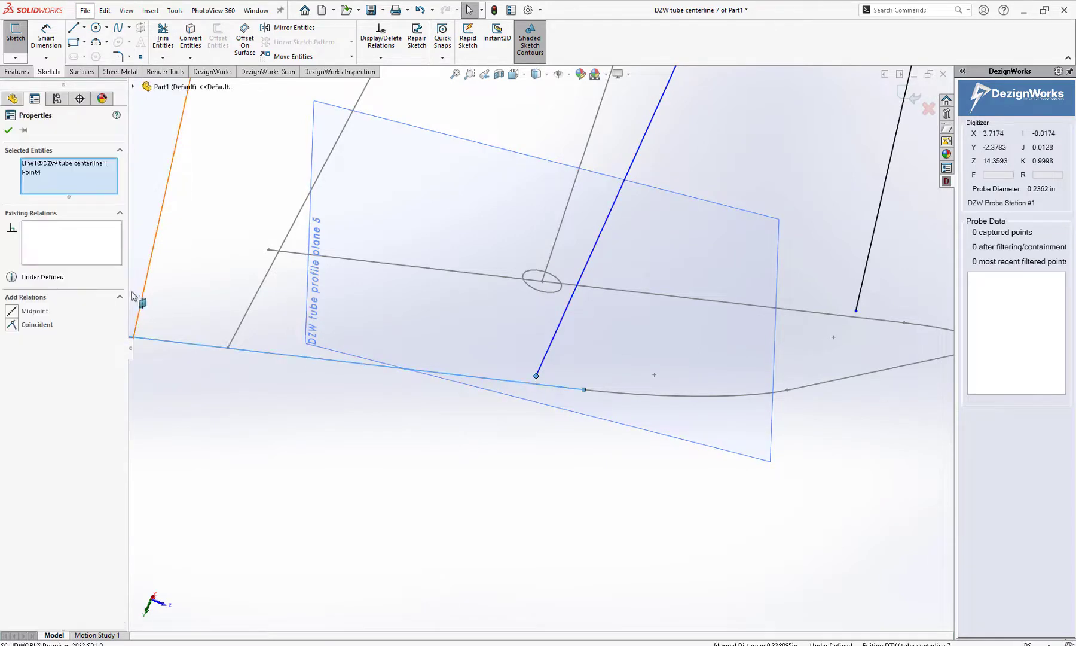
left_click(15, 325)
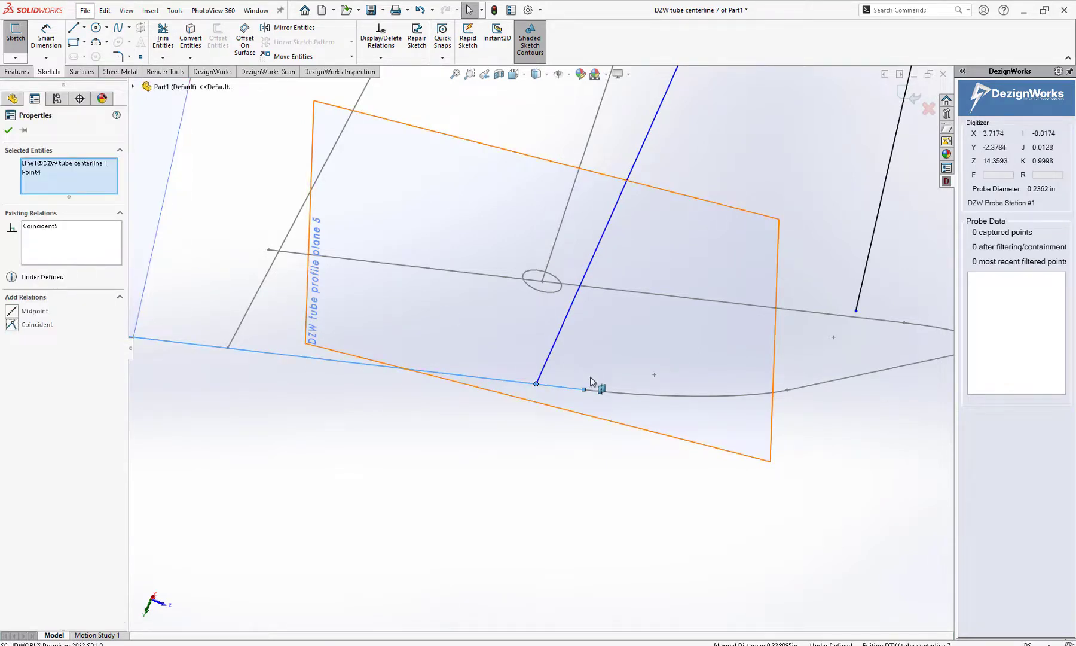
left_click(9, 132)
Step: Delete the fixed relation from the other straight leg of the DZW tube centerline 7 hoop
scroll(704, 286, "up", 5)
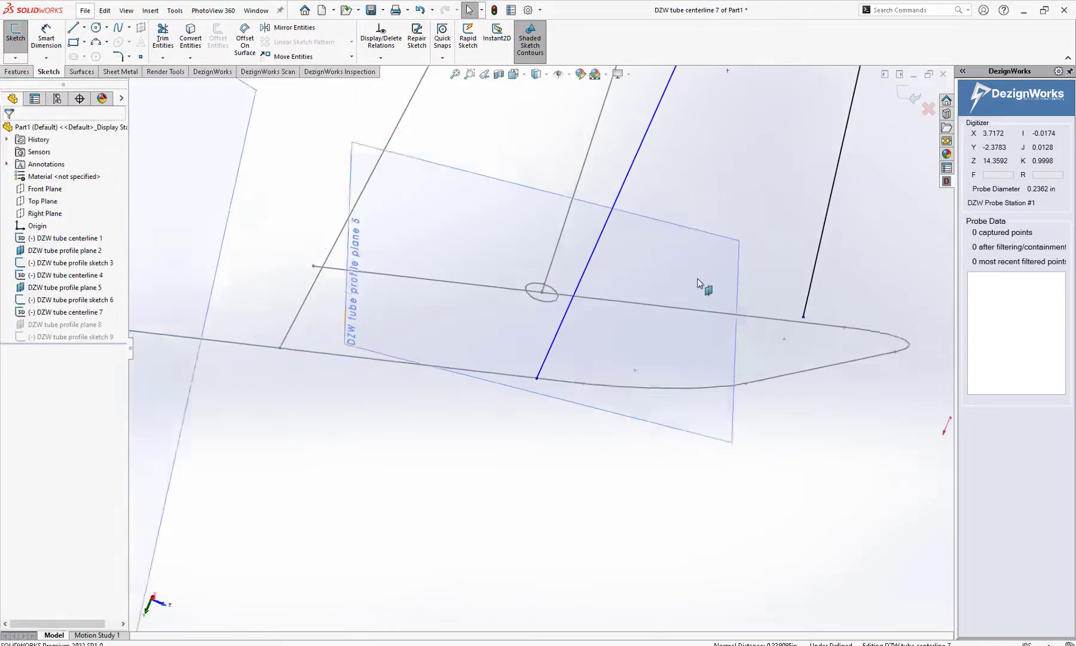
middle_click_drag(710, 290, 443, 320)
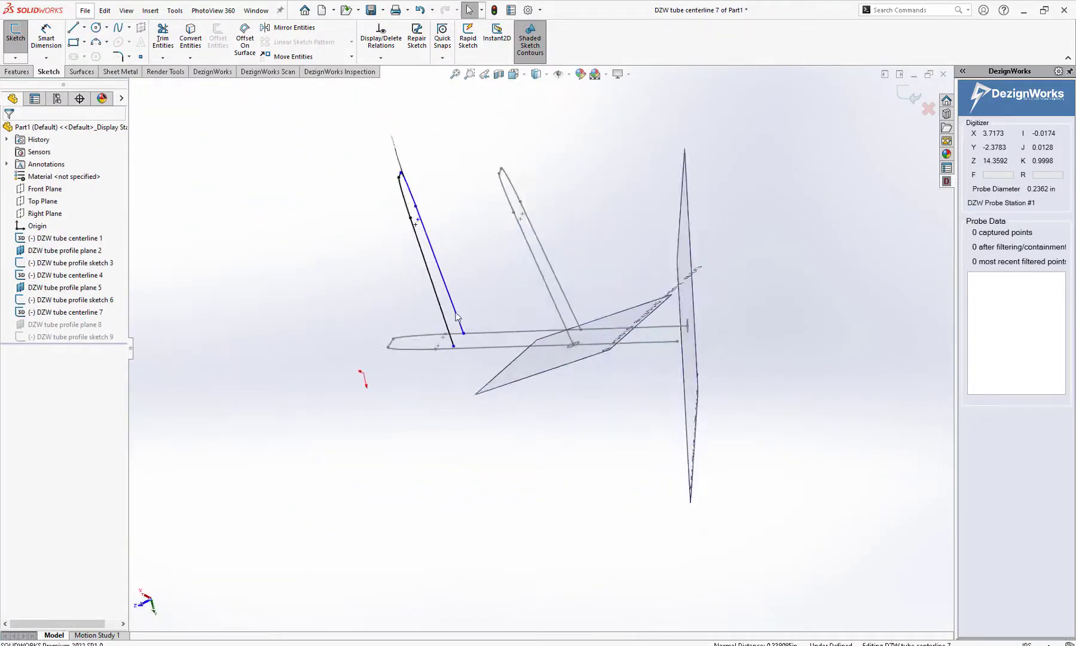
scroll(440, 339, "down", 5)
left_click(473, 344)
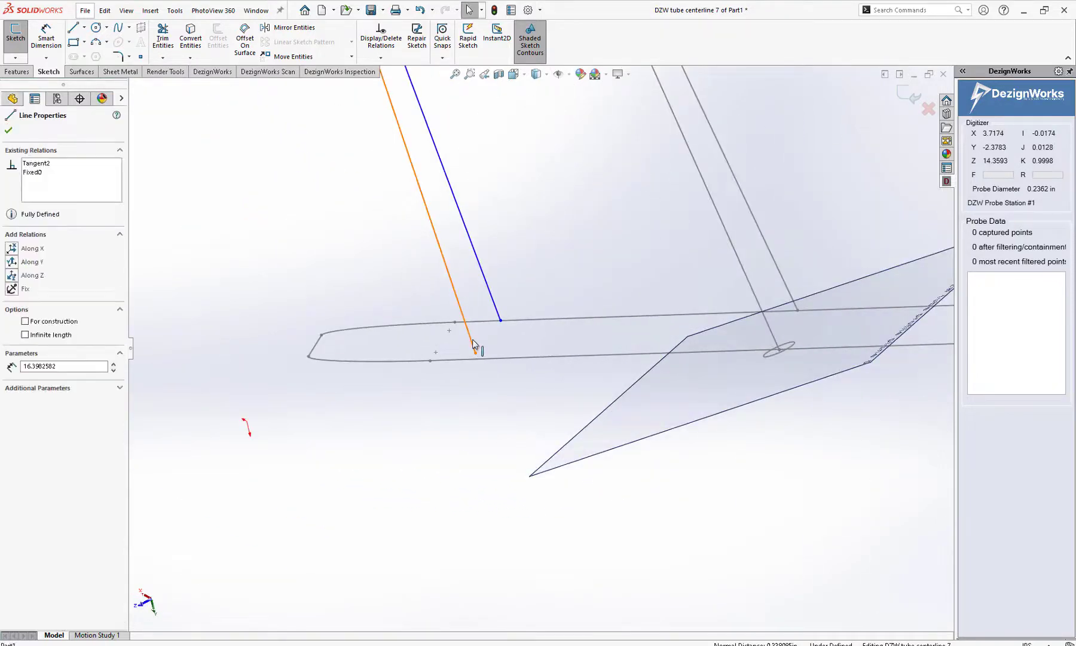
left_click(31, 173)
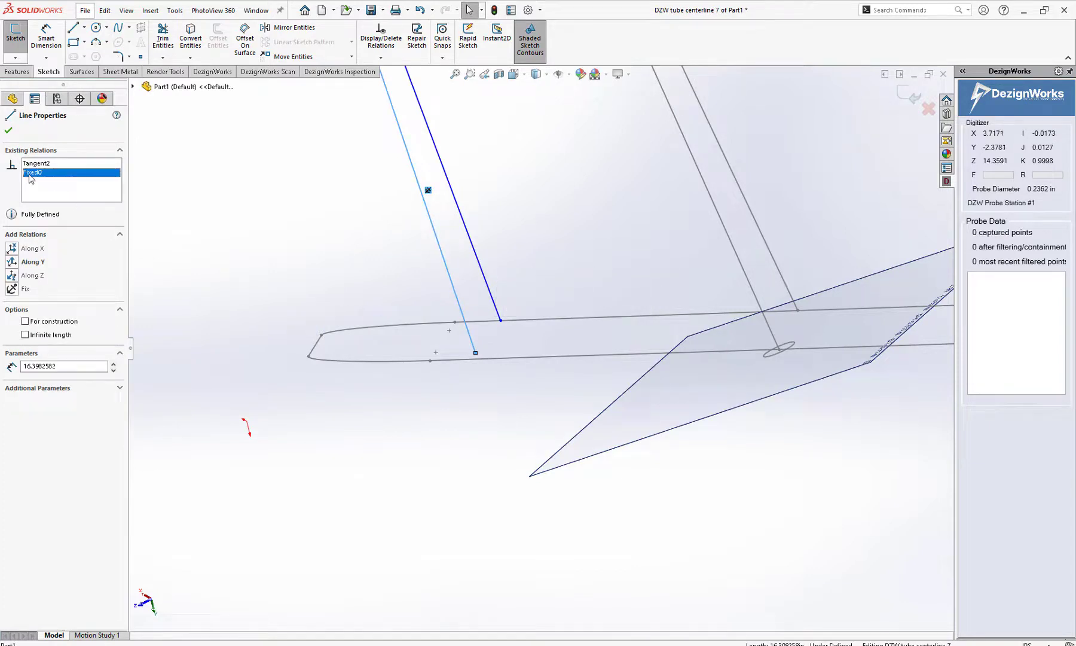
key("Delete")
left_click(482, 404)
Step: Make that second leg's endpoint coincident with the base hoop's other straight centerline and exit the sketch
left_click(476, 354)
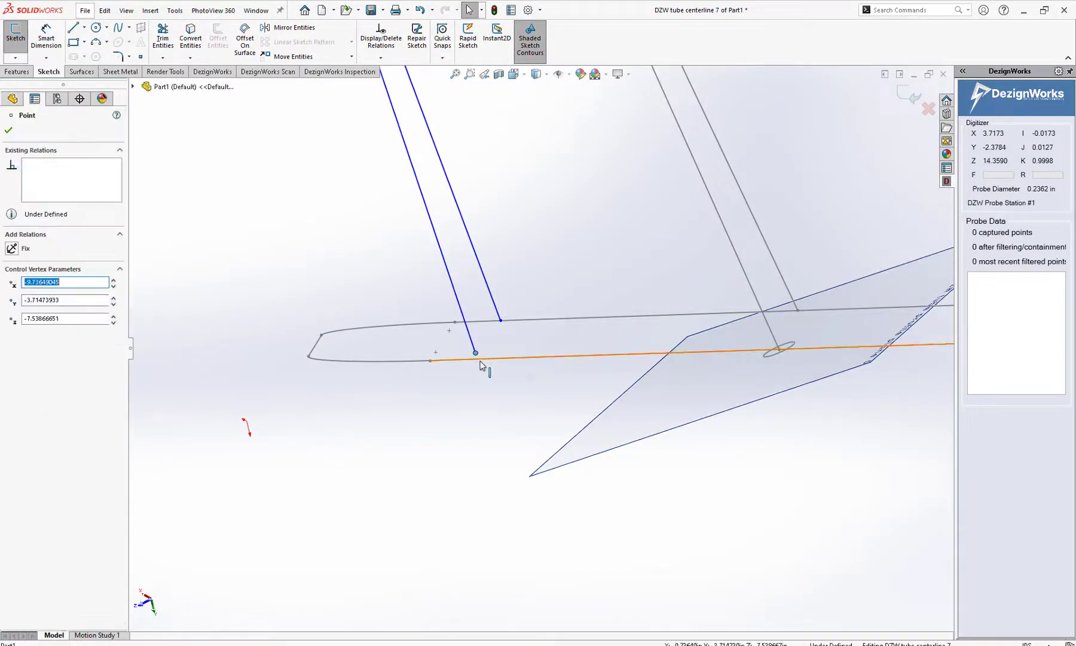
left_click(480, 360, "ctrl")
left_click(19, 326)
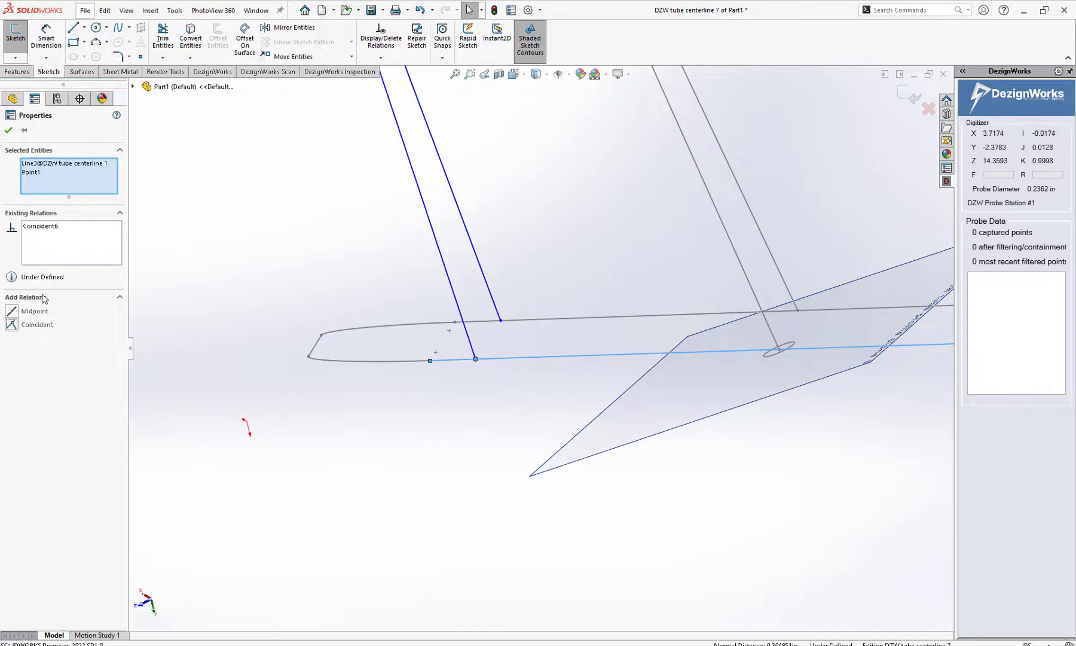
left_click(8, 130)
scroll(596, 260, "up", 6)
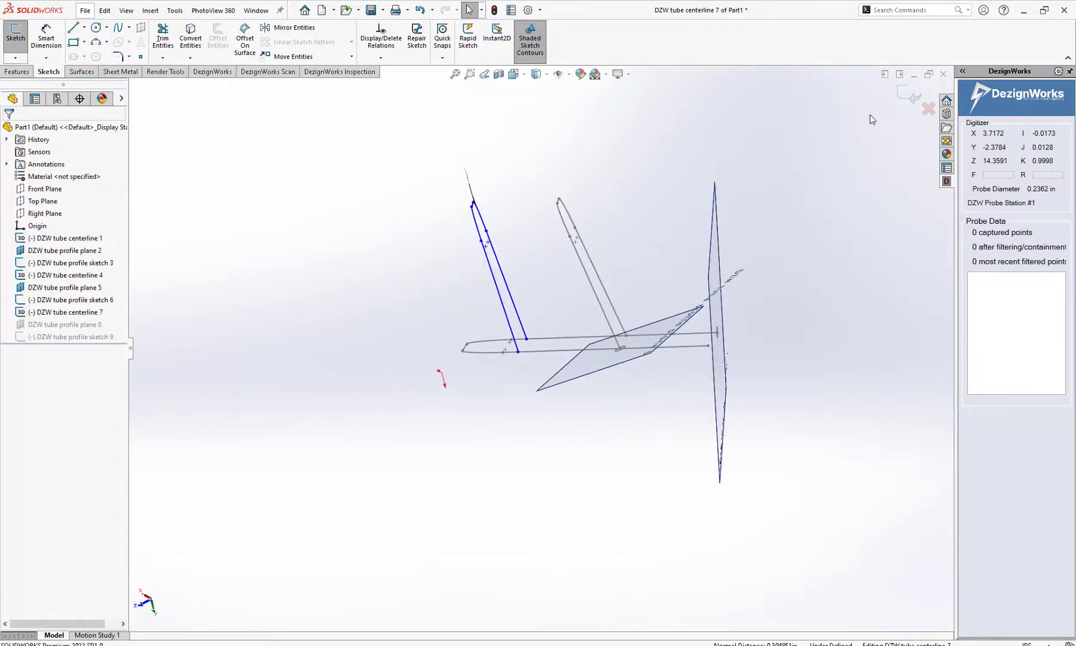
left_click(908, 98)
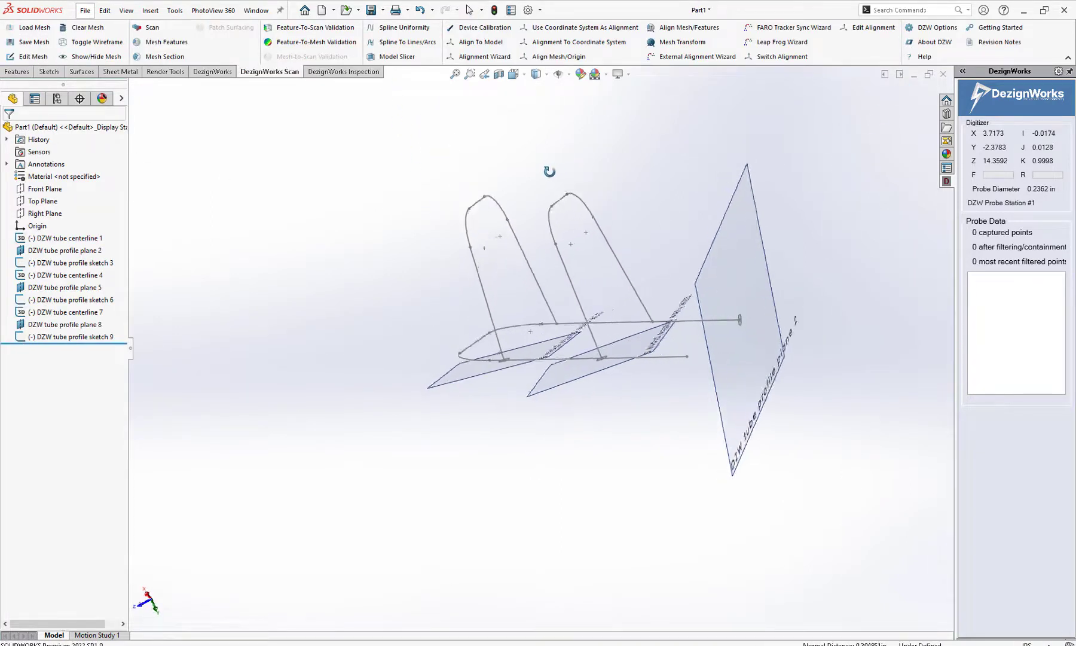
Step: Show the scanned frame mesh together with the tube centerlines
left_click(103, 55)
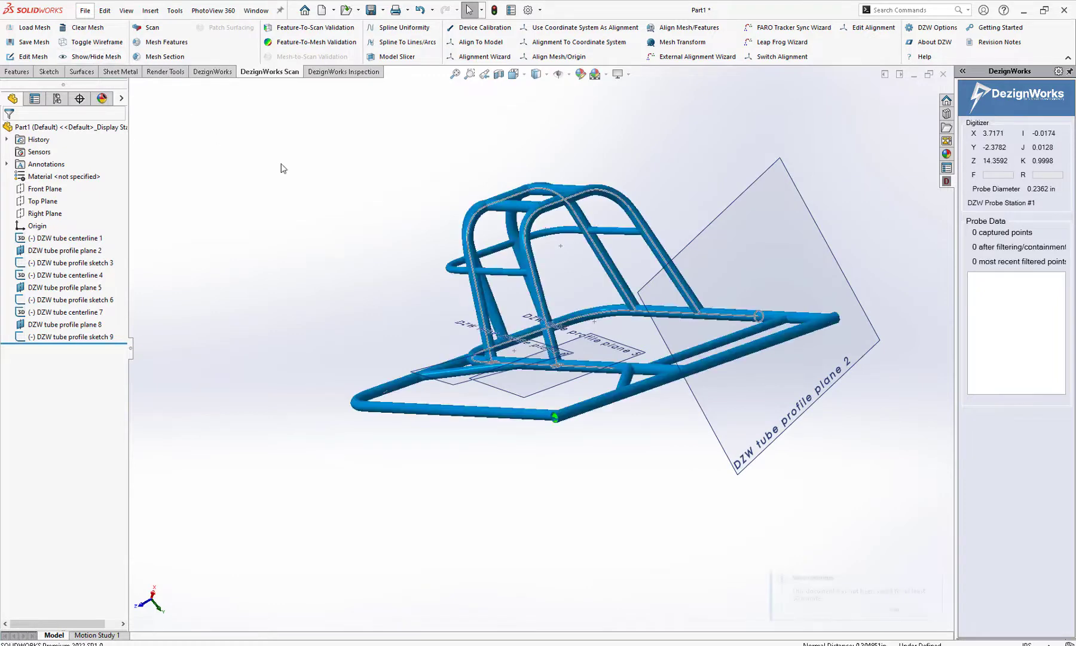
mouse_move(283, 164)
middle_mouse_down()
mouse_move(349, 162)
mouse_move(302, 162)
middle_mouse_up()
scroll(302, 163, "down", 1)
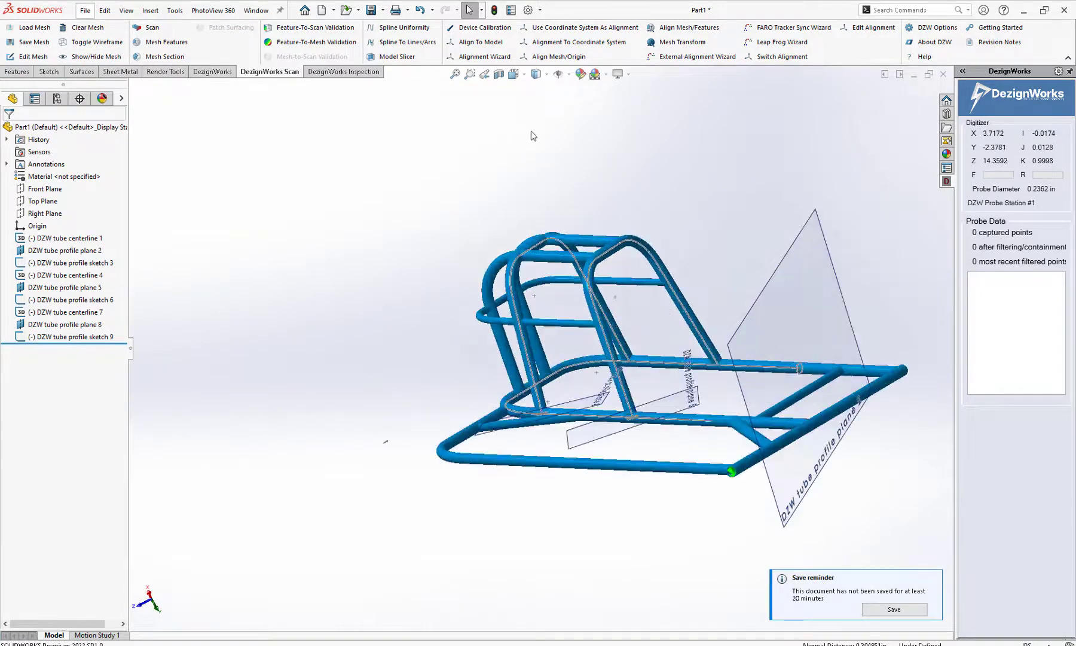
Step: Search the commands for "wel" and display the Weldments toolbar
left_click(898, 9)
type("wel")
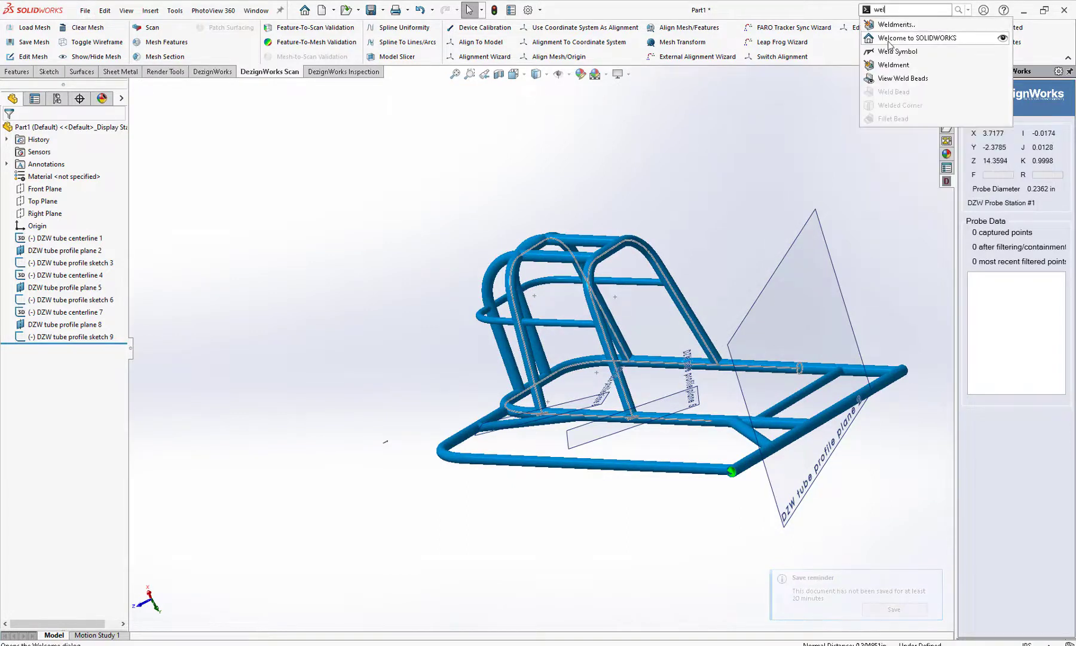
left_click(897, 25)
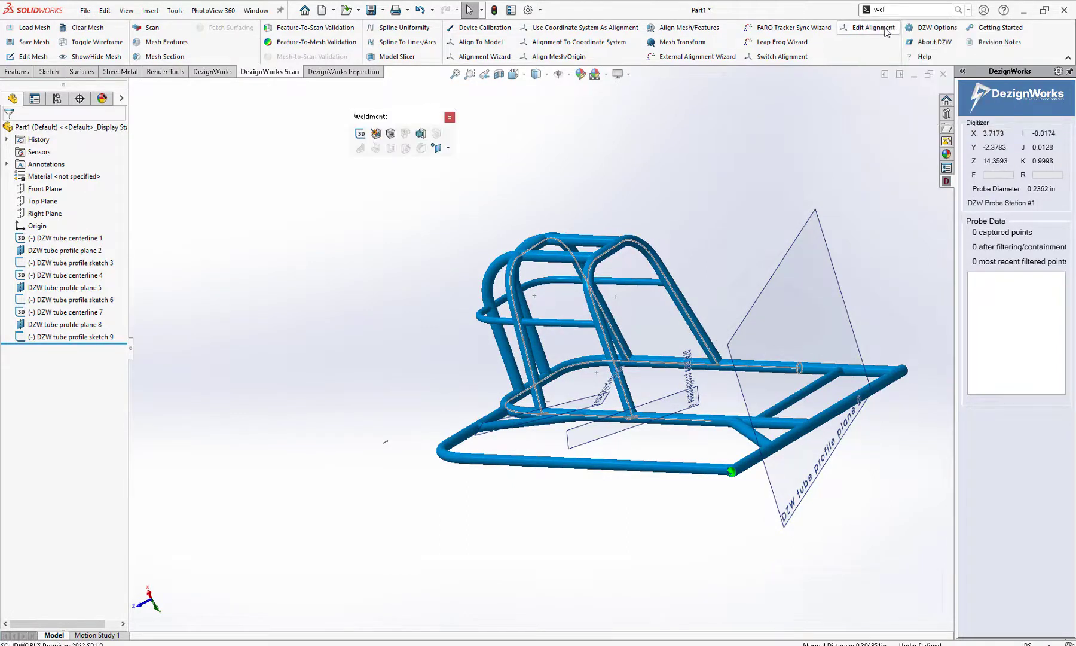
Step: Start a Structural Member in ansi al round tubing, 1.75 OD x 0.063 Wall, with its first group following all five base hoop centerline segments
left_click(389, 136)
left_click(390, 134)
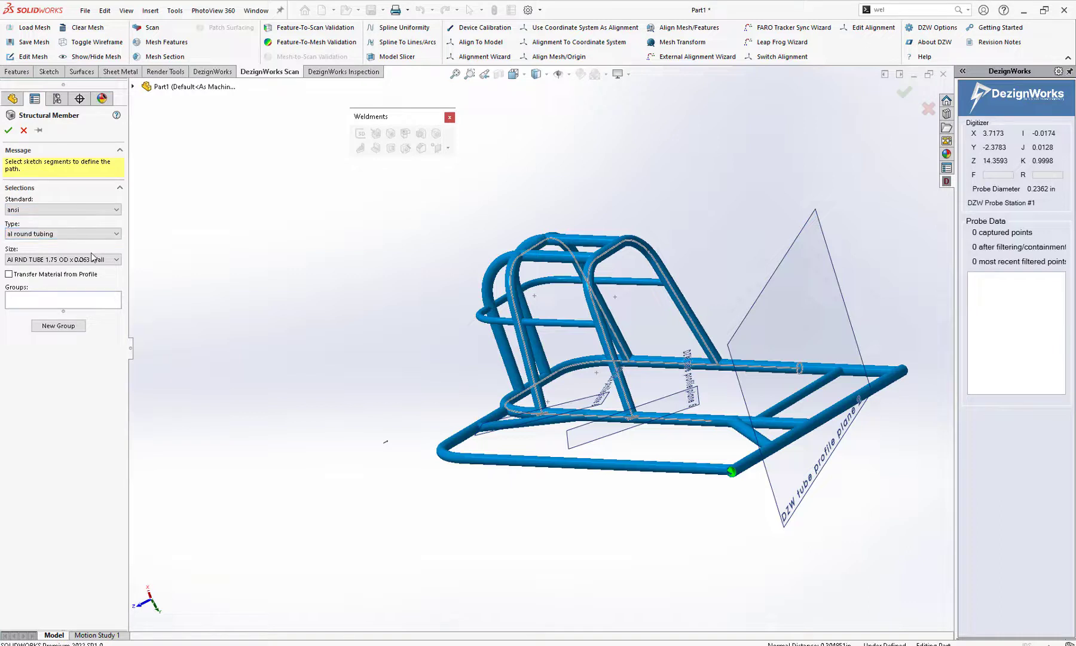
left_click(76, 328)
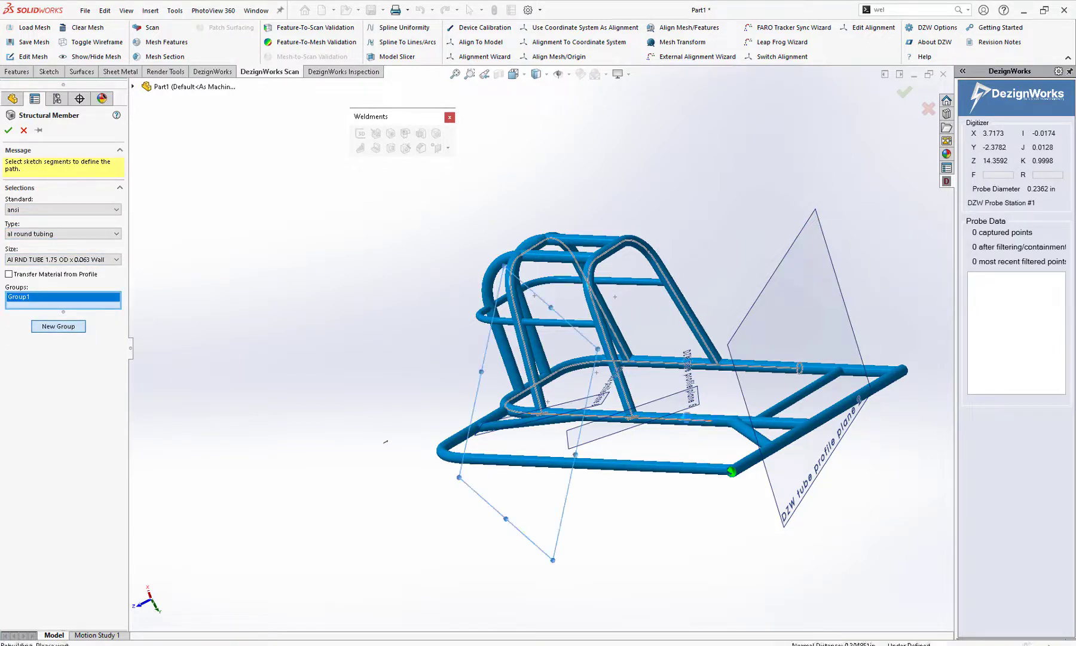
left_click(525, 412)
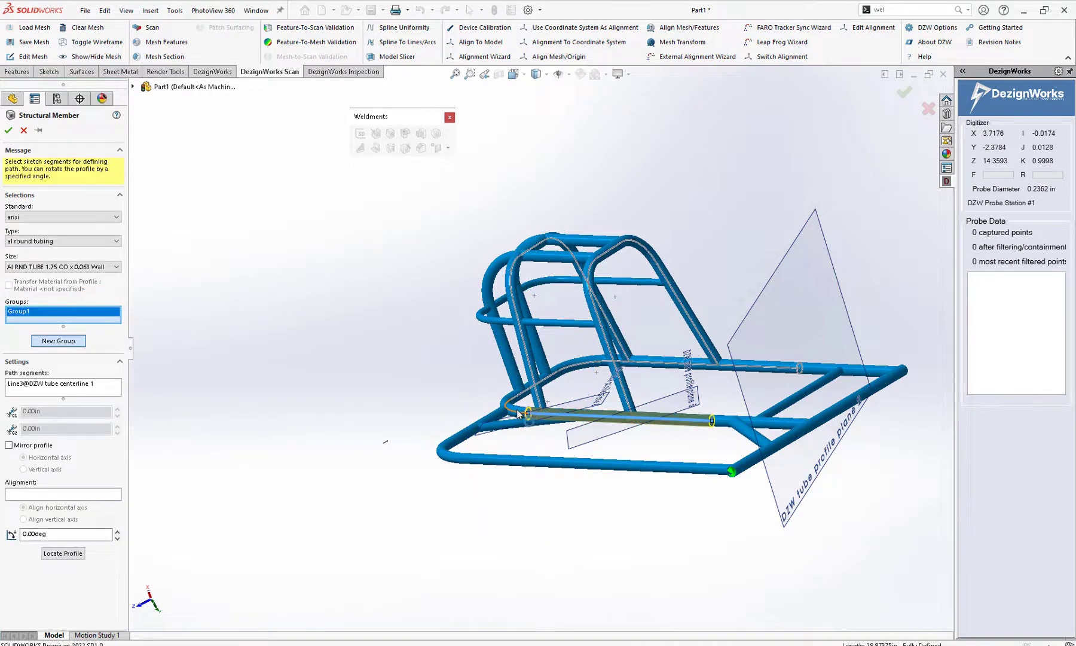
left_click(510, 404)
left_click(535, 386)
left_click(587, 367)
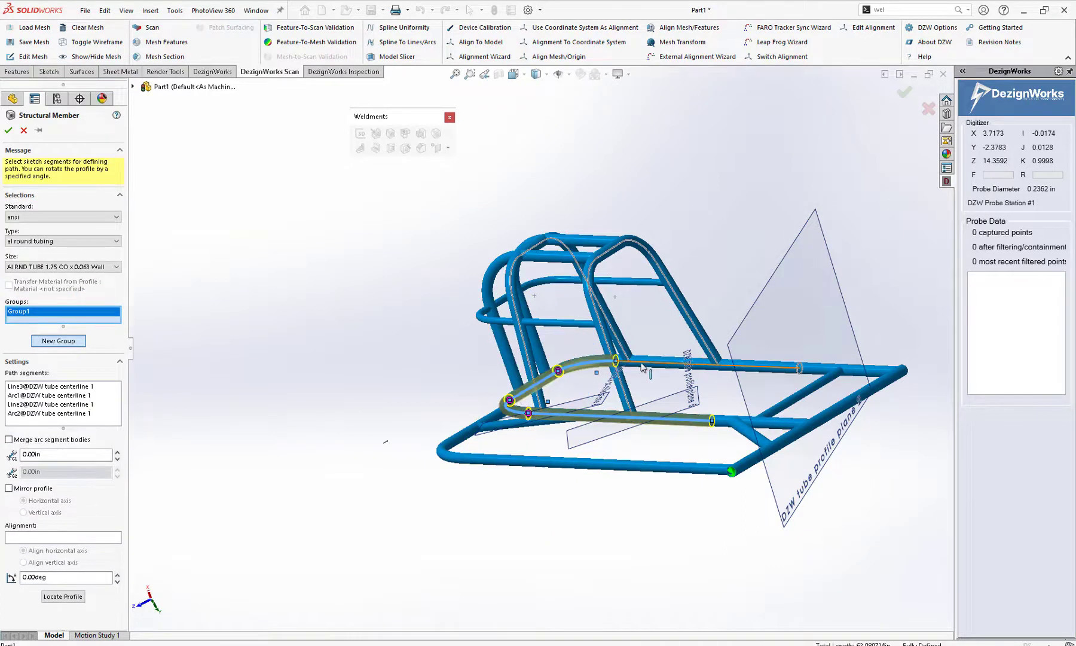
left_click(646, 363)
Step: Add a second structural member group along all five segments of the DZW tube centerline 4 hoop
left_click(75, 340)
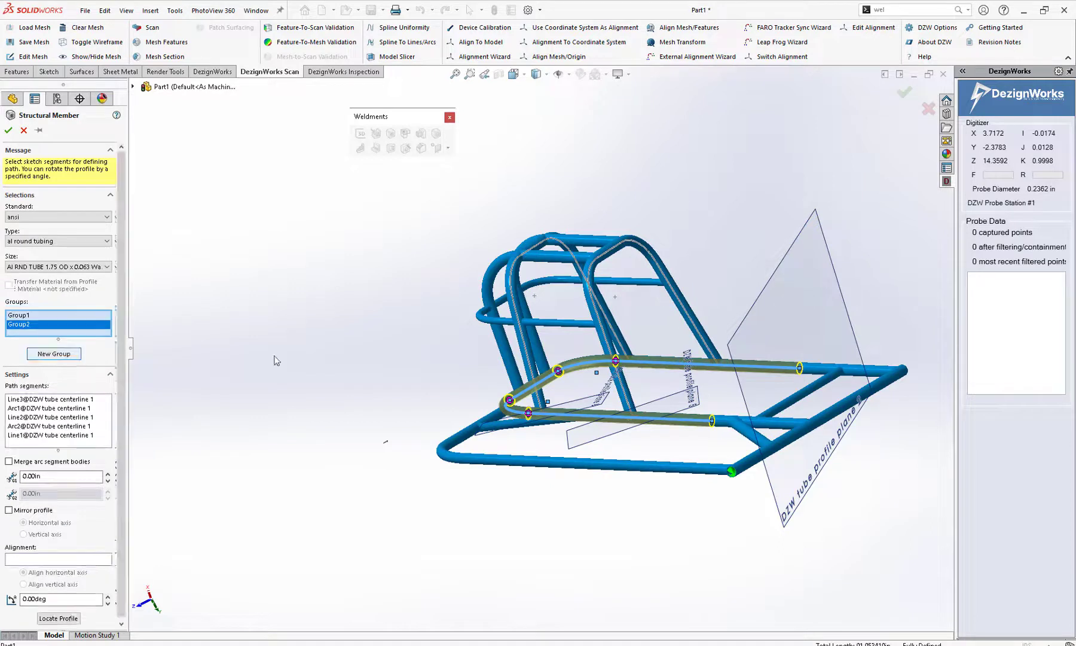
left_click(622, 386)
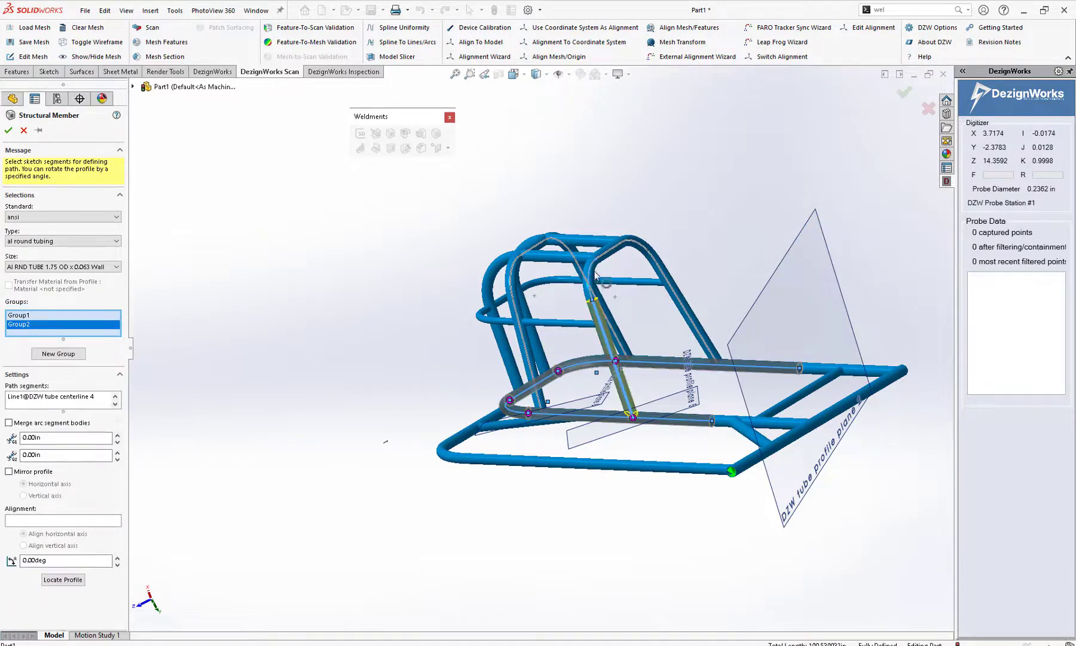
left_click(629, 252)
left_click(631, 252)
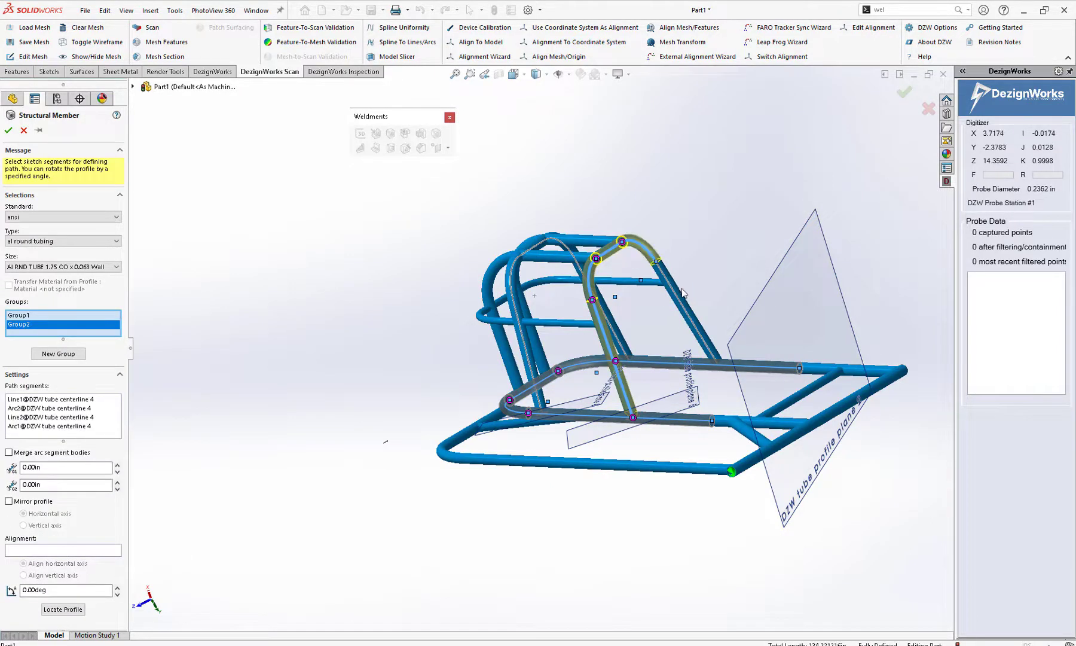
left_click(679, 302)
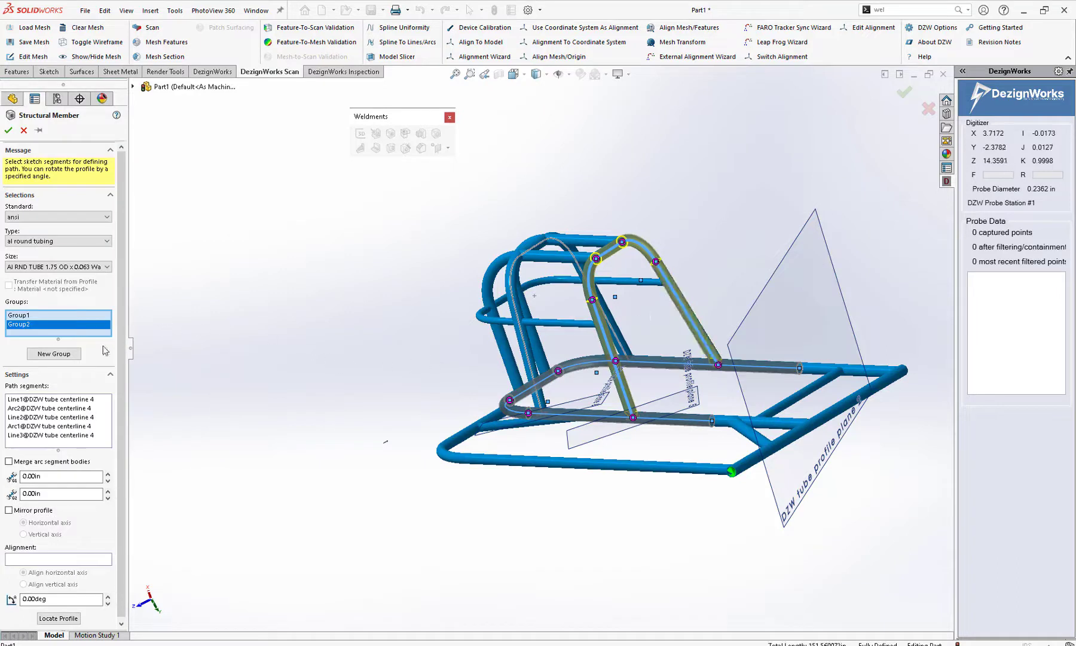
Step: Add a third group along all five segments of the DZW tube centerline 7 hoop and create the structural members
left_click(53, 353)
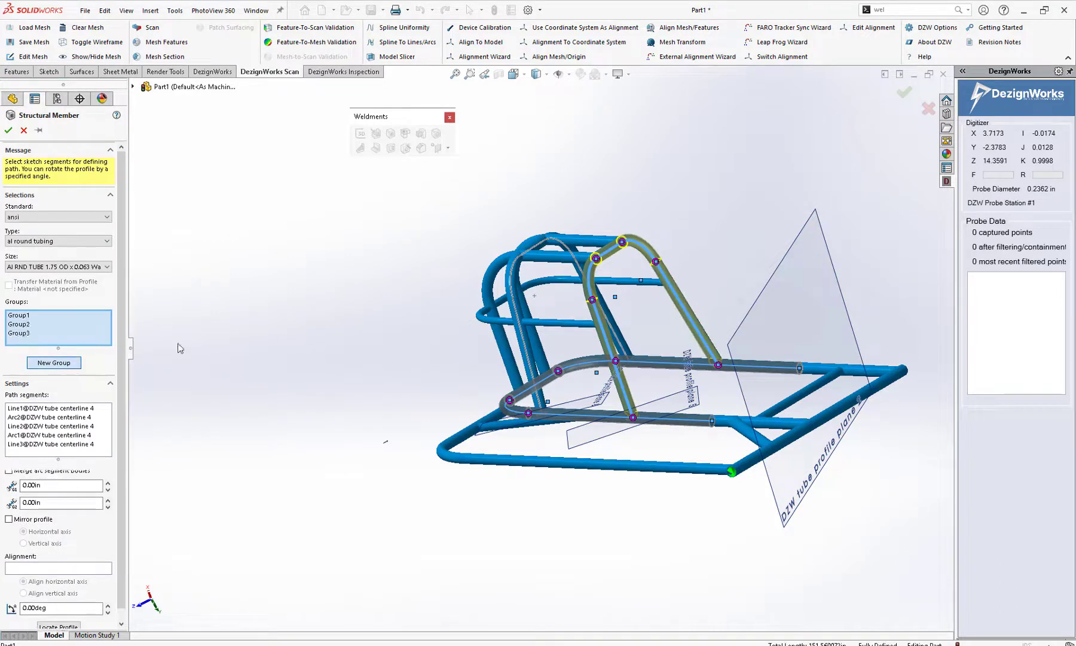
left_click(533, 367)
left_click(530, 248)
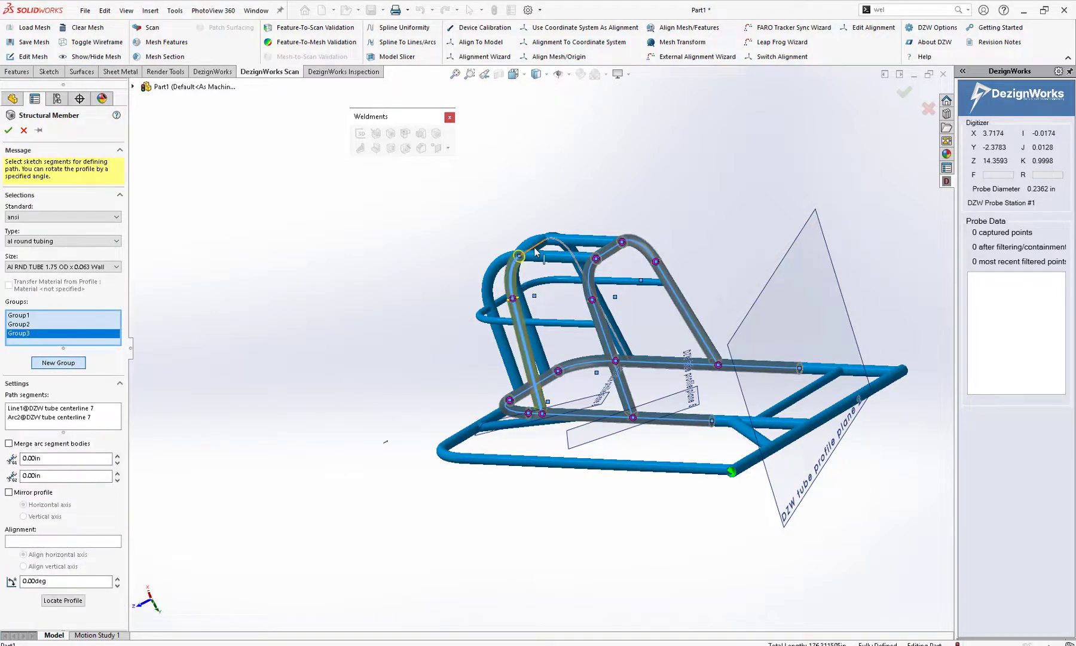
left_click(575, 259)
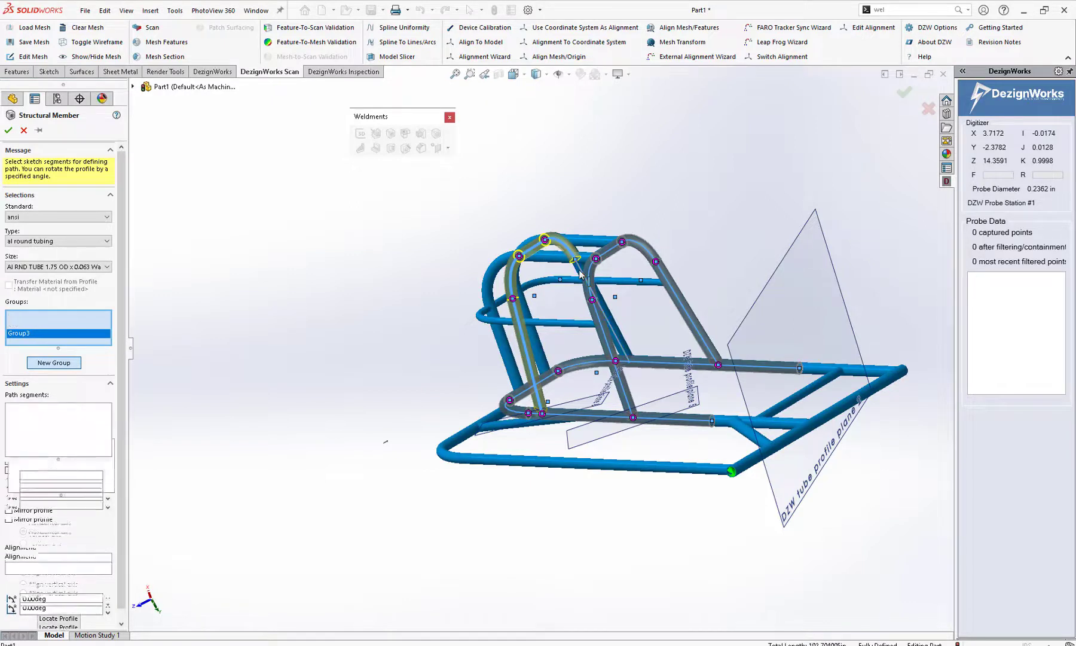
left_click(579, 269)
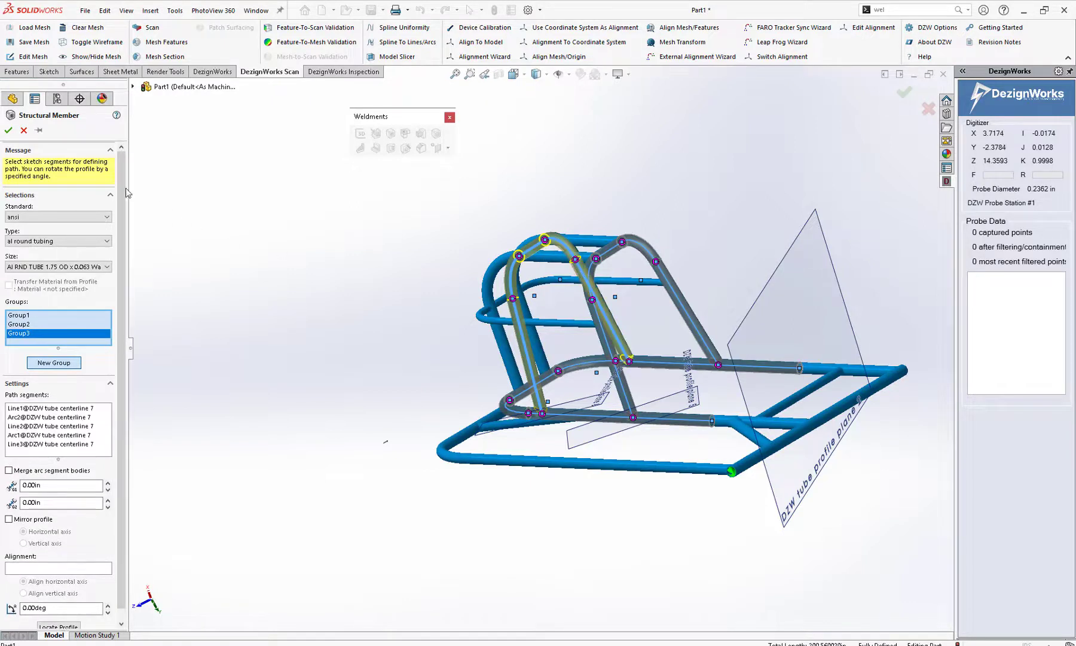
left_click(8, 131)
Step: Hide the scanned mesh and inspect the new tubing from several angles
middle_click_drag(485, 205, 437, 222)
left_click(110, 61)
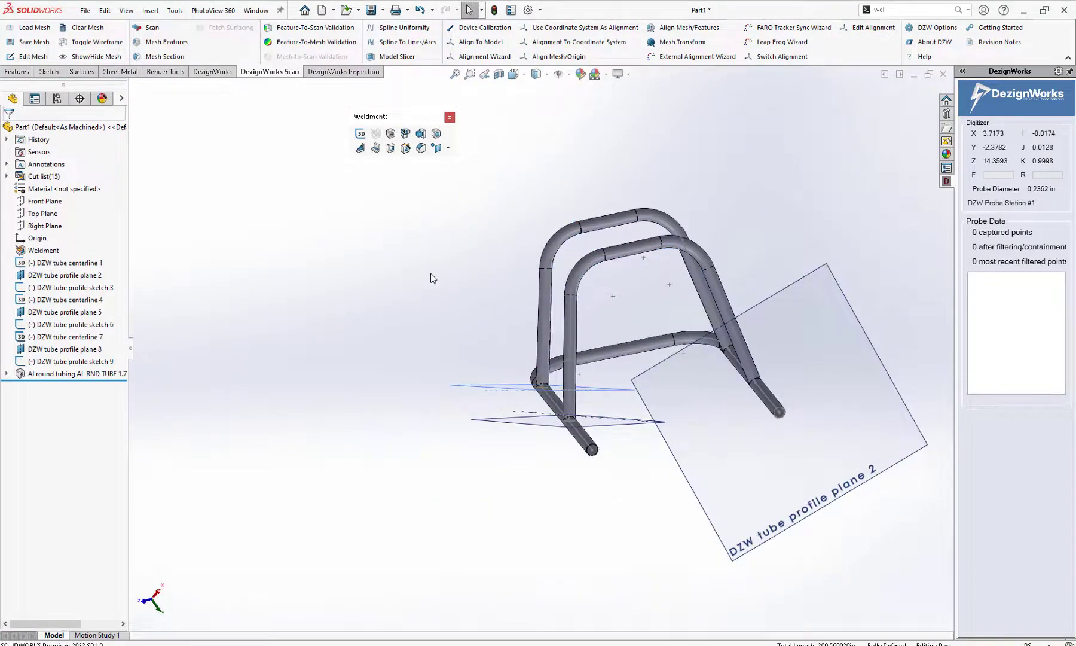
middle_click_drag(433, 278, 510, 278)
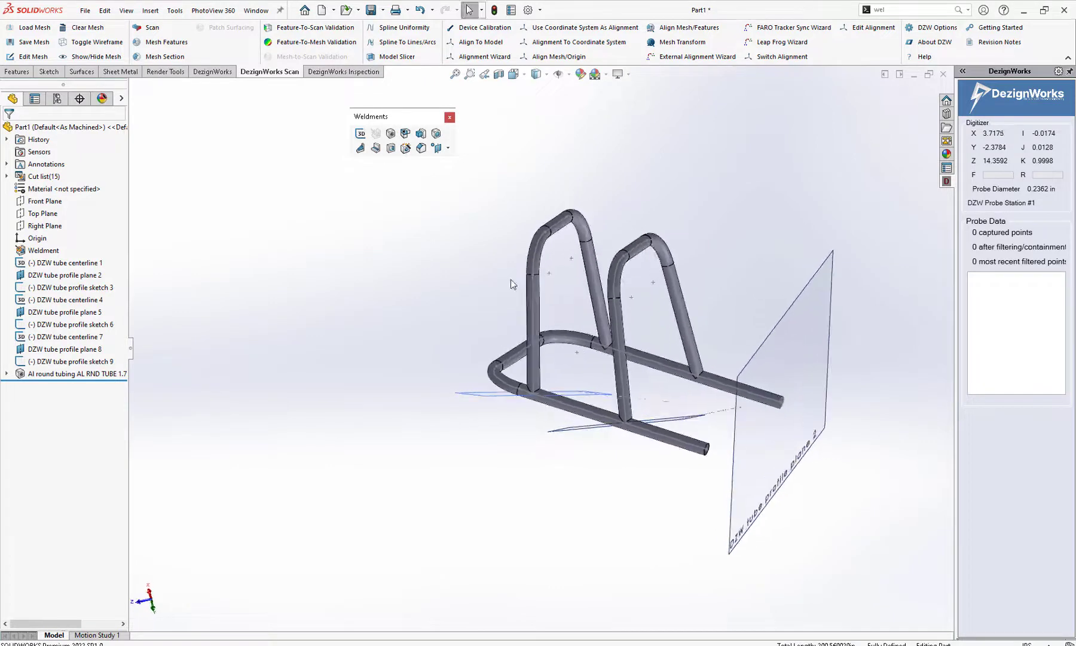